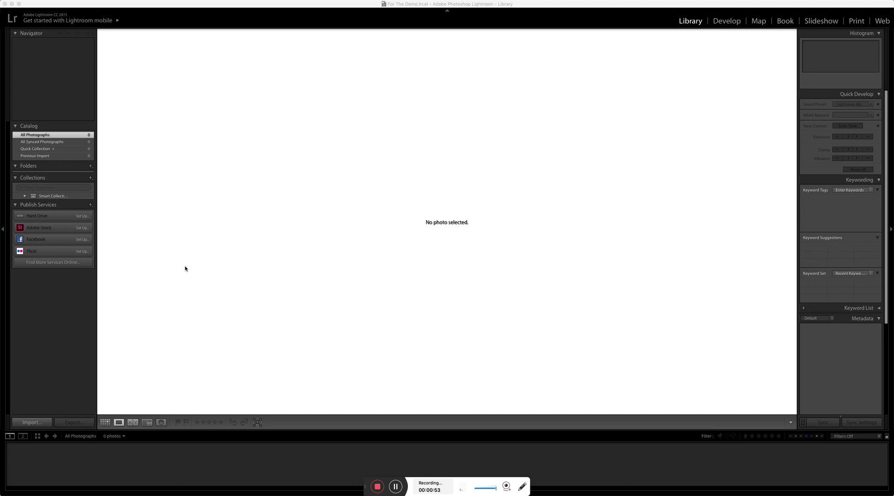
# - Begin a new catalog saved in Studio with Caro, then cancel it
pyautogui.click(100, 9)
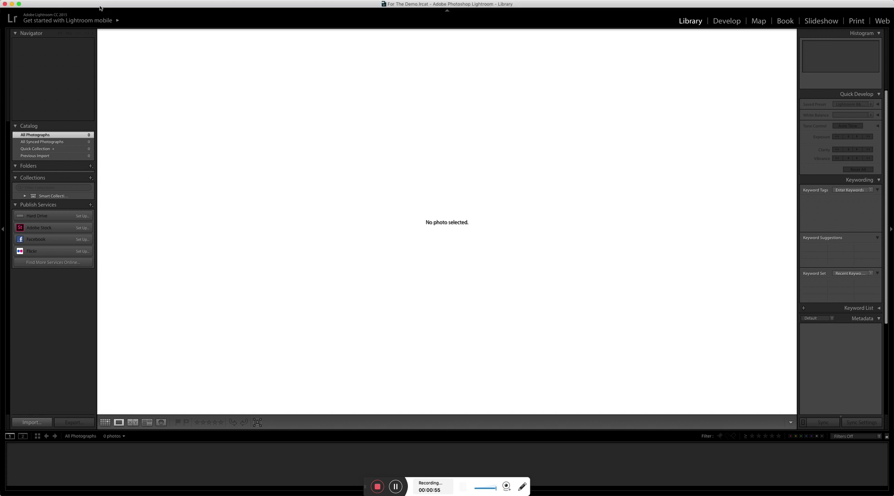
pyautogui.click(55, 1)
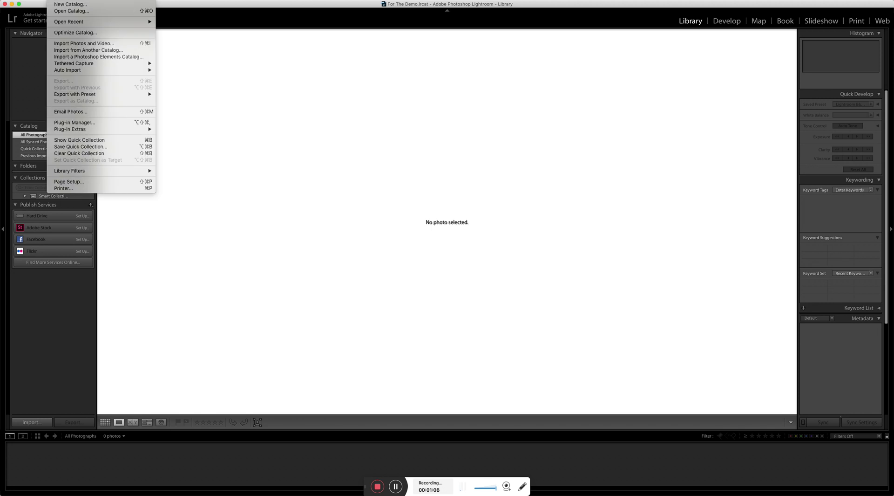
pyautogui.click(59, 4)
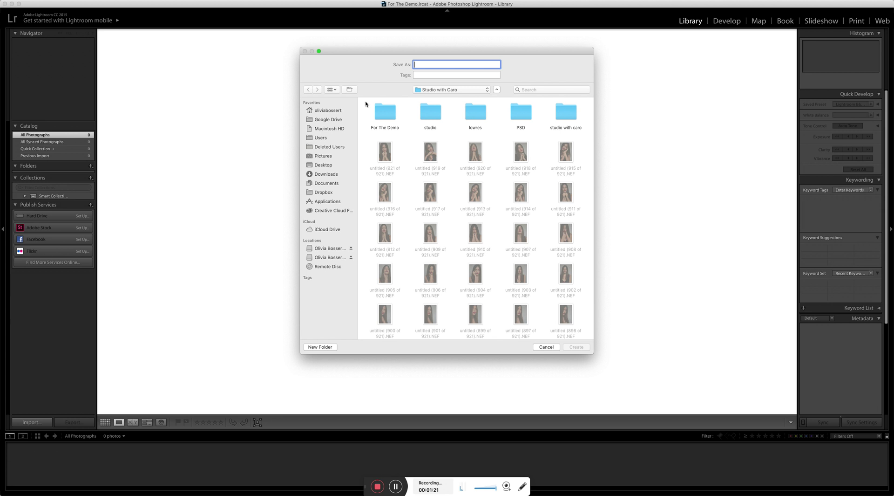
pyautogui.click(426, 90)
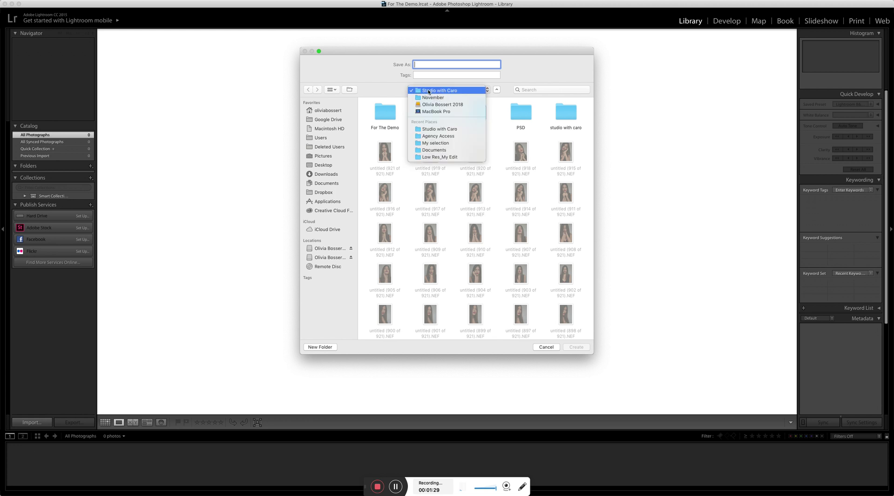
pyautogui.click(499, 111)
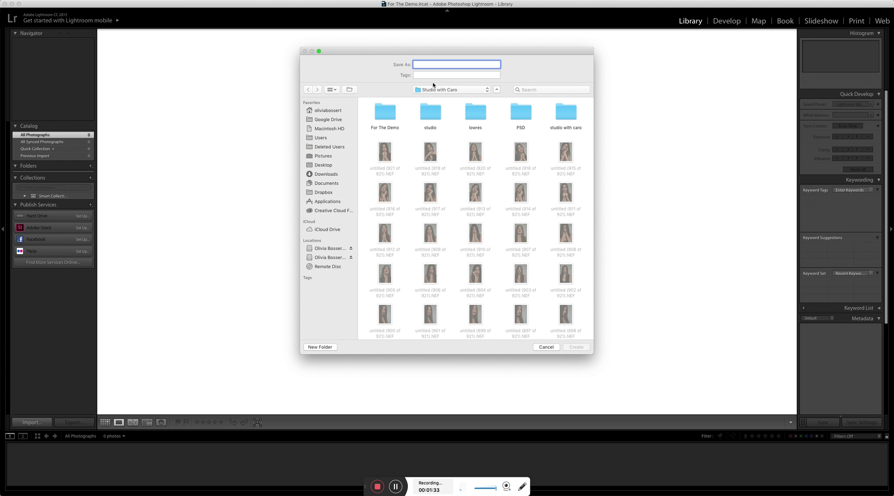
pyautogui.write('dem')
pyautogui.press('BackSpace')
pyautogui.press('BackSpace')
pyautogui.press('BackSpace')
pyautogui.click(552, 350)
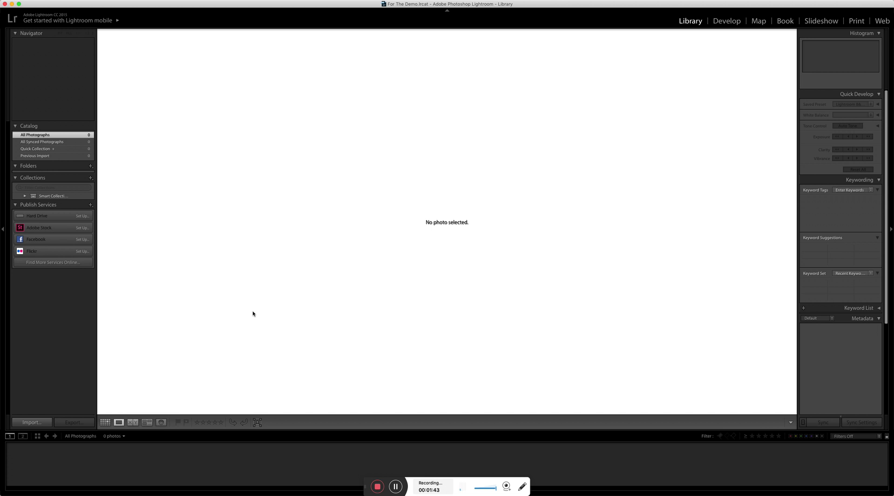
# - Open Import and pick the Studio with Caro folder under November as the source
pyautogui.click(32, 422)
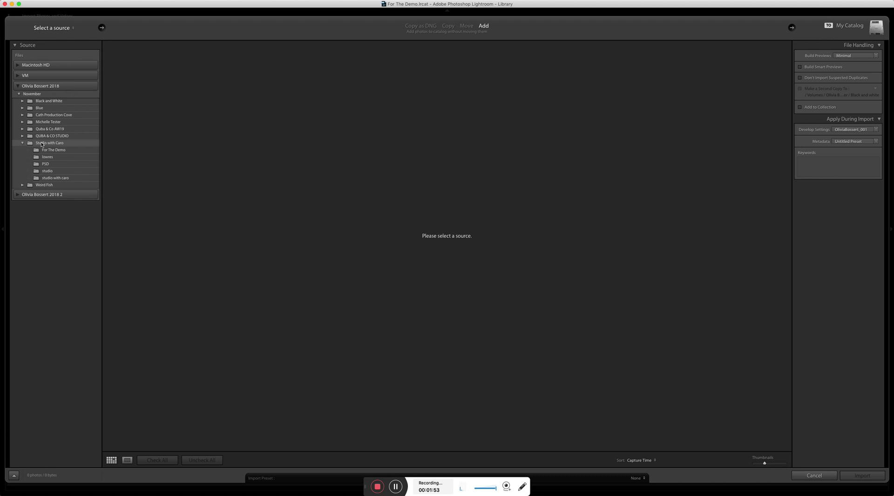
pyautogui.click(42, 144)
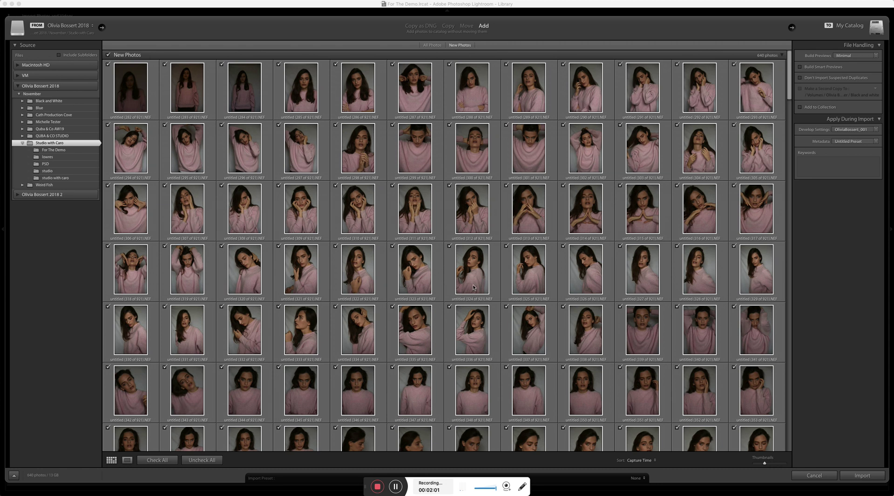
pyautogui.scroll(2, 472, 285)
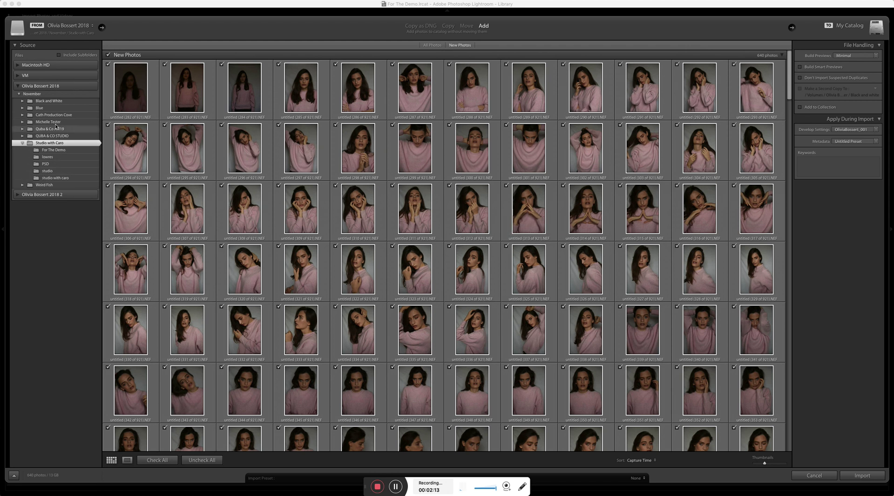
pyautogui.click(19, 95)
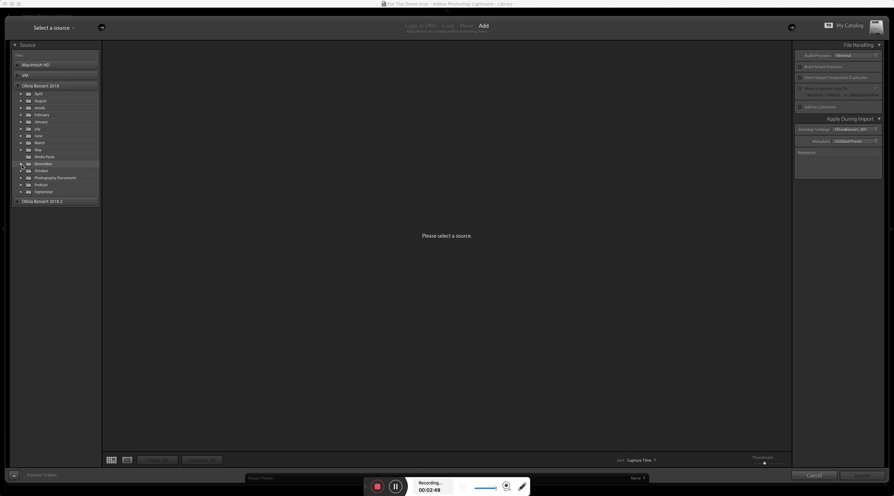
pyautogui.click(21, 164)
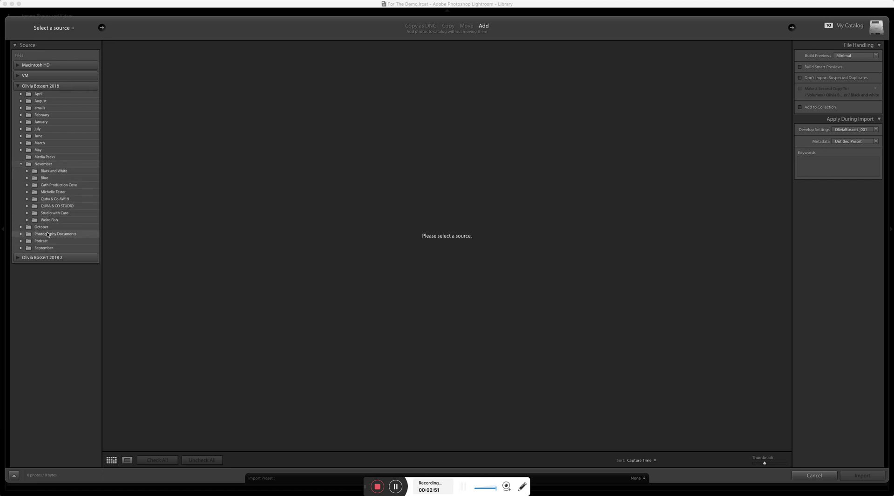
pyautogui.click(41, 214)
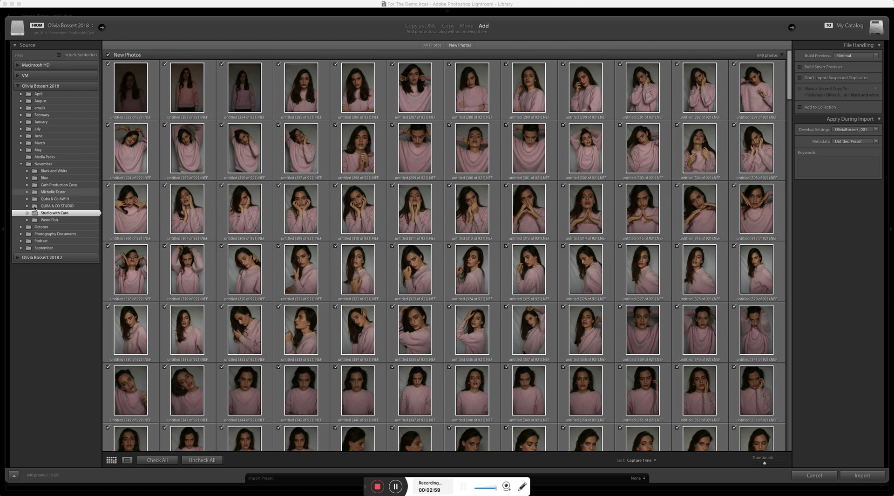
pyautogui.click(27, 213)
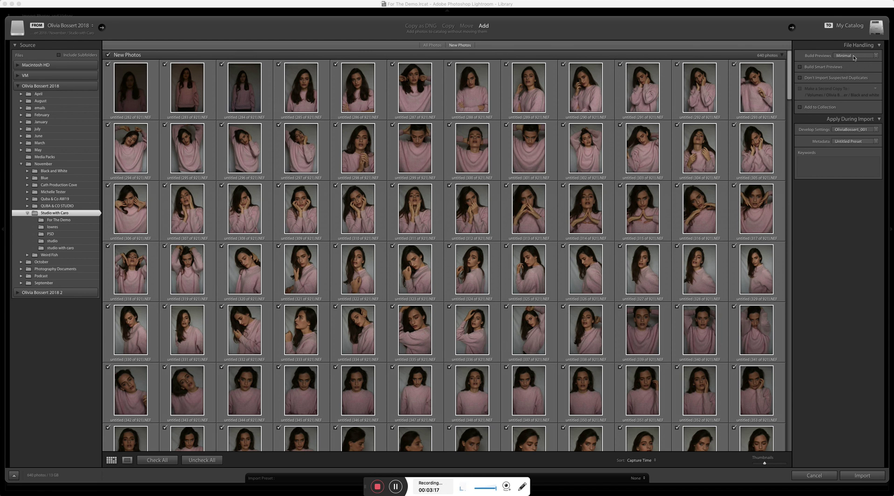
pyautogui.click(877, 56)
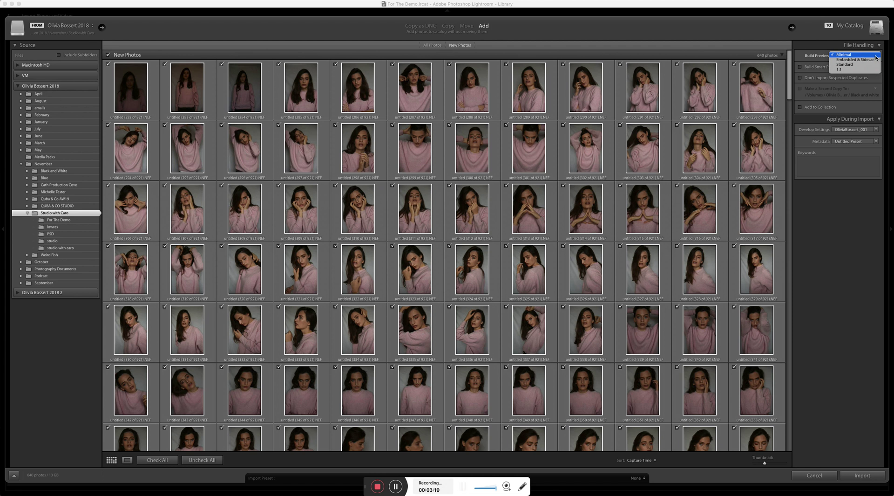
pyautogui.click(871, 55)
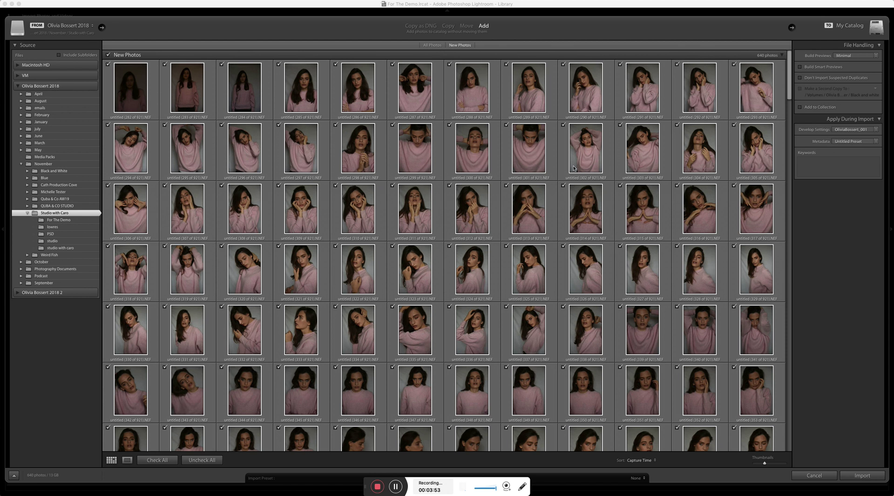
# - Set the import Develop Settings preset to None
pyautogui.click(877, 131)
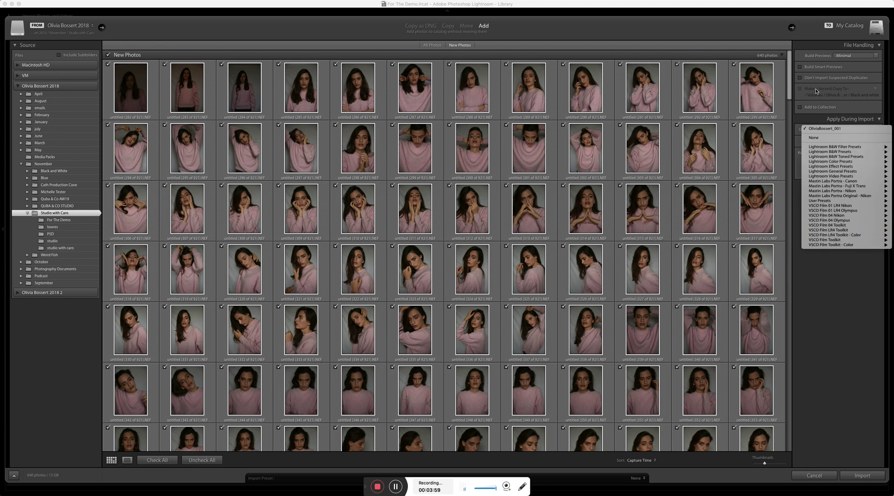
pyautogui.click(813, 117)
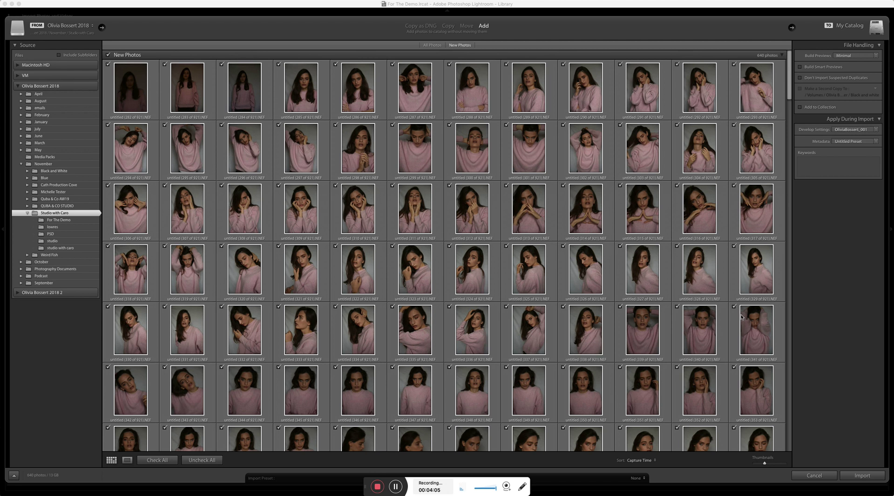
pyautogui.click(877, 132)
pyautogui.click(845, 139)
pyautogui.click(876, 129)
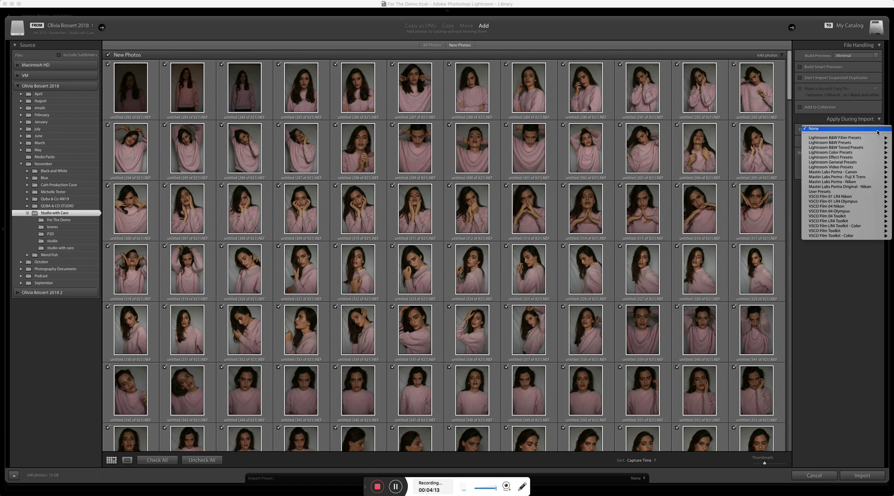
pyautogui.click(843, 275)
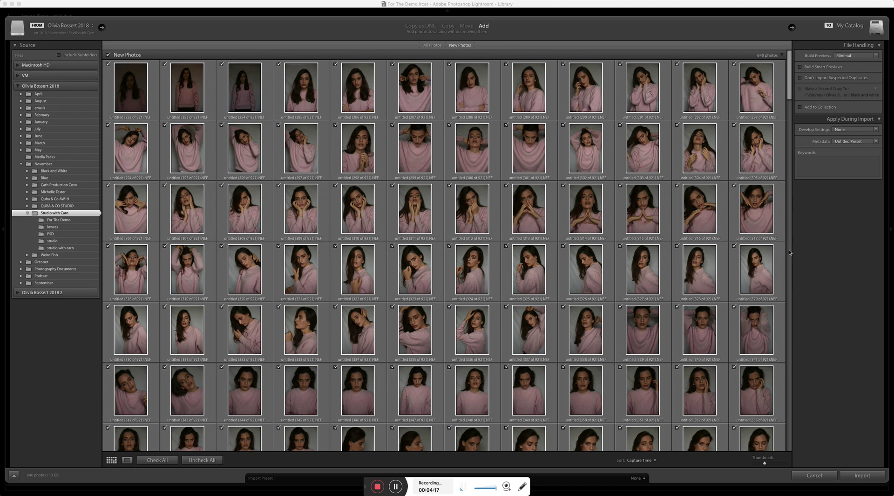
# - Add the photographer's name keywords, keep the Untitled Preset metadata, and import the photos
pyautogui.click(825, 165)
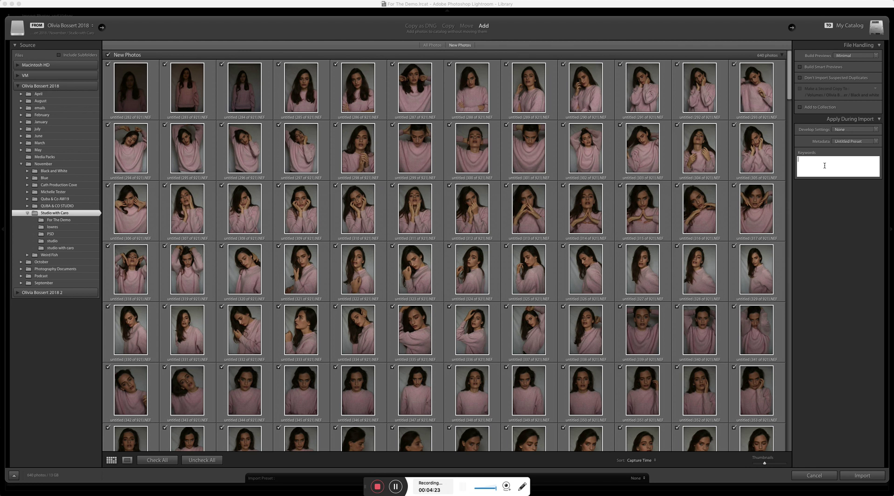
pyautogui.write('olivia bossert photography, studio photog')
pyautogui.write('raphy')
pyautogui.click(878, 142)
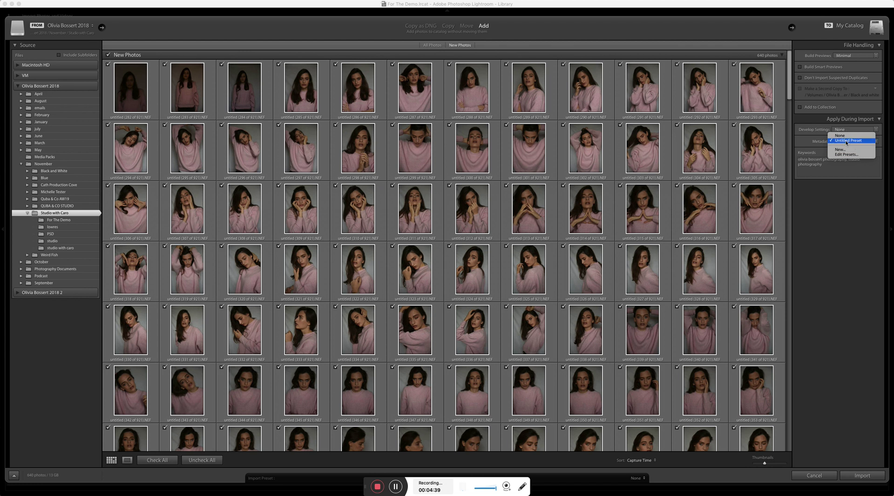
pyautogui.click(854, 140)
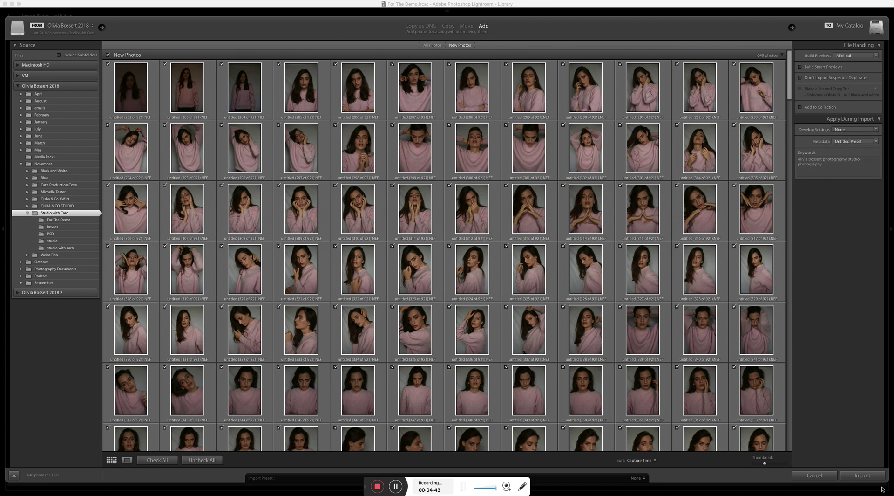
pyautogui.click(867, 478)
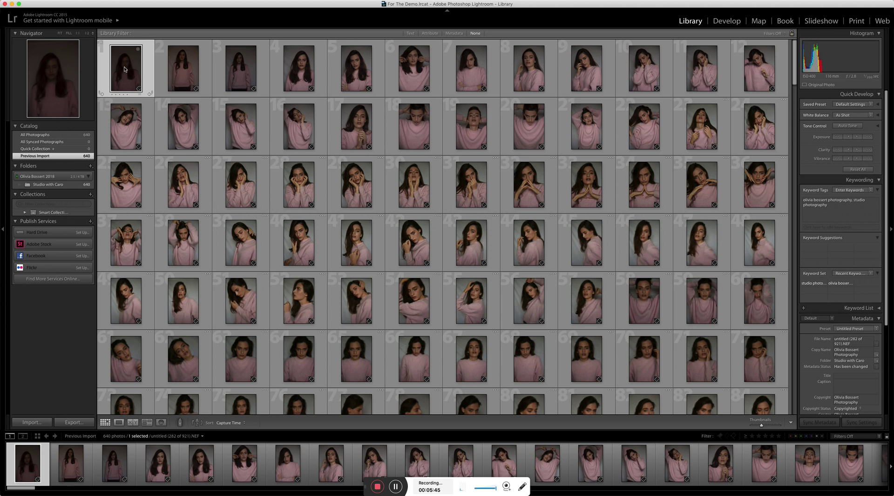
# - In loupe view, rate the hands-on-face portrait and photo 305 five stars
pyautogui.doubleClick(124, 69)
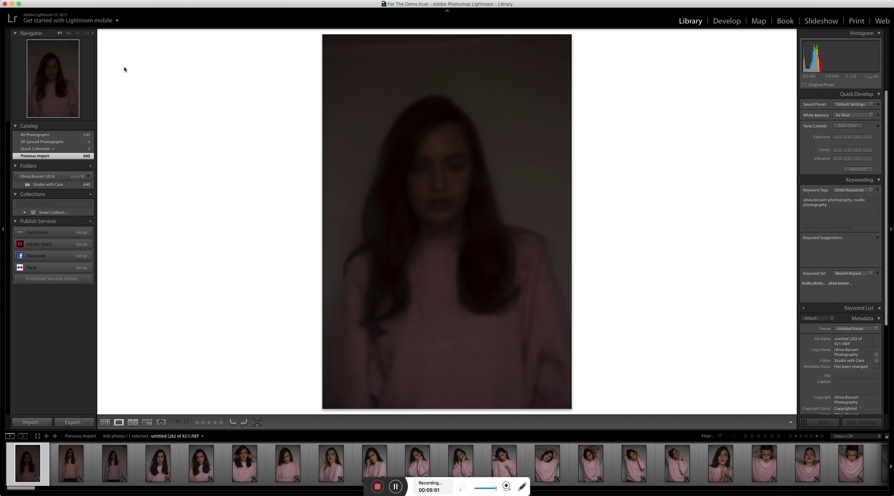
pyautogui.press('Right')
pyautogui.press('Right')
pyautogui.press('Right')
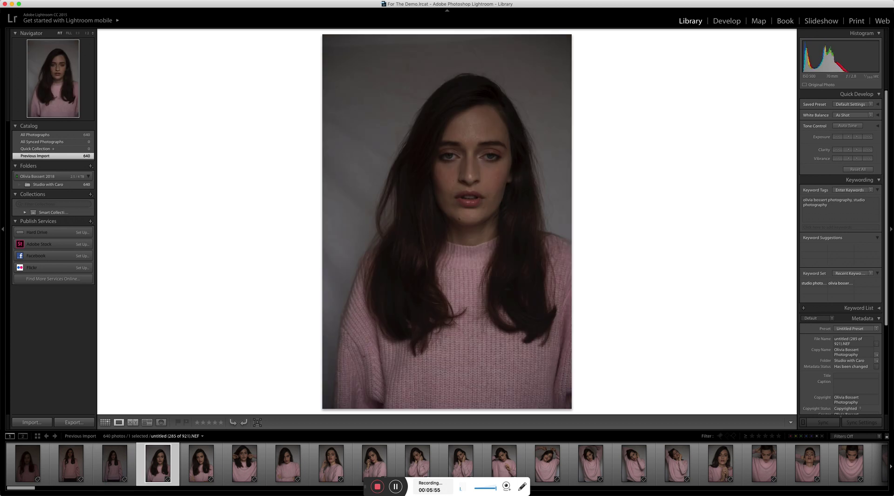
pyautogui.press('Right')
pyautogui.press('Right')
pyautogui.press('Right')
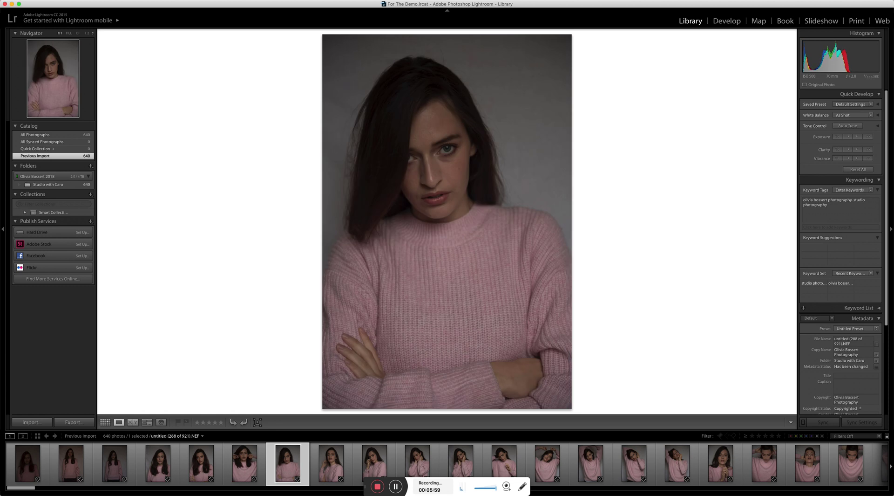
pyautogui.press('Right')
pyautogui.press('Right')
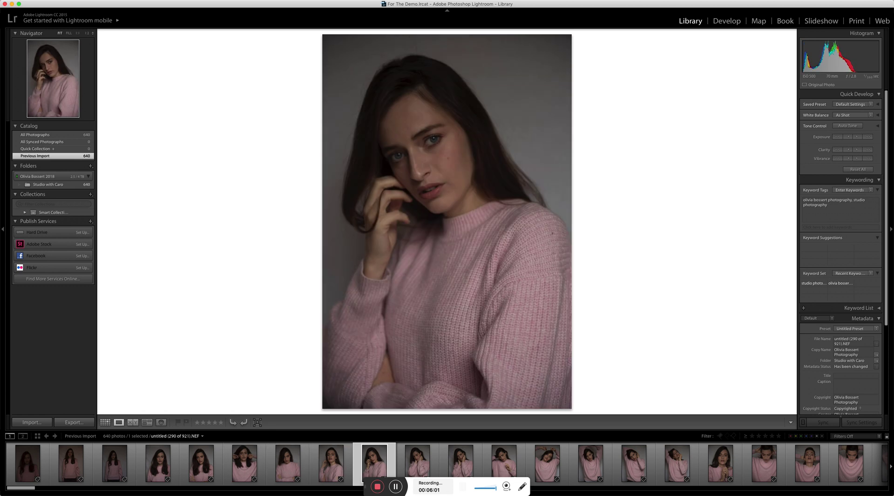
pyautogui.press('Right')
pyautogui.press('Right')
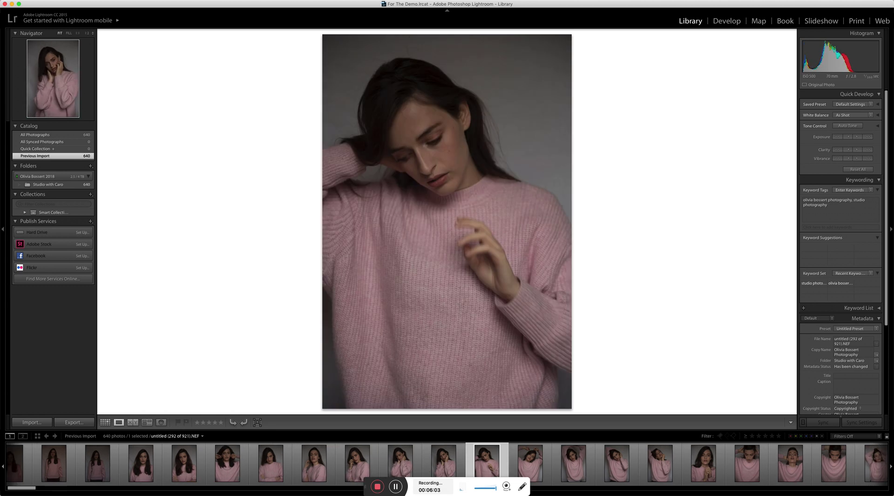
pyautogui.press('Left')
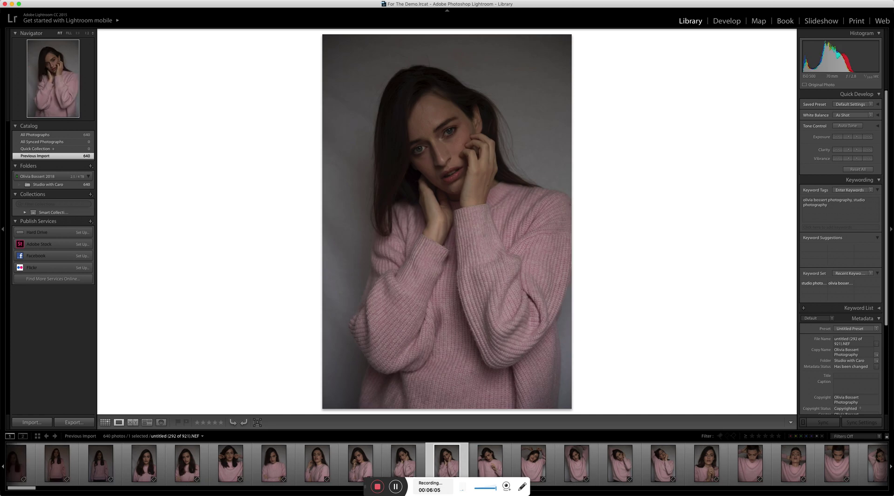
pyautogui.press('5')
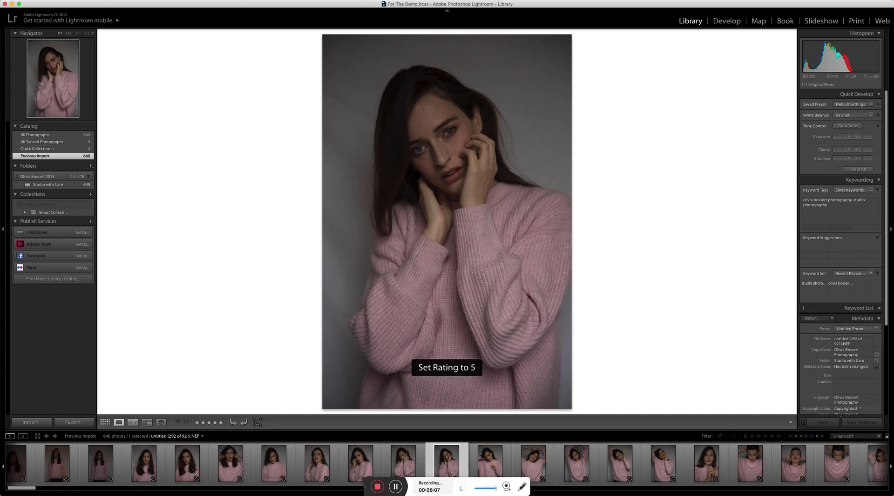
pyautogui.press('Right')
pyautogui.press('Right')
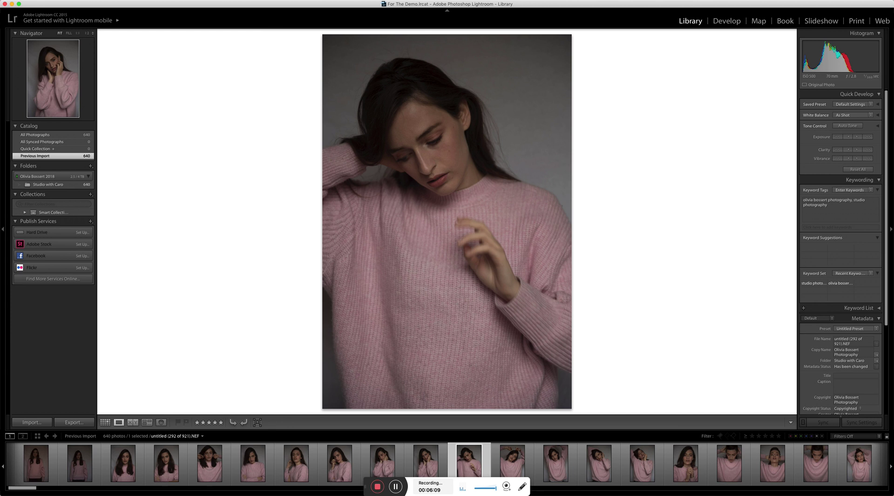
pyautogui.press('Right')
pyautogui.press('Right')
pyautogui.press('Right')
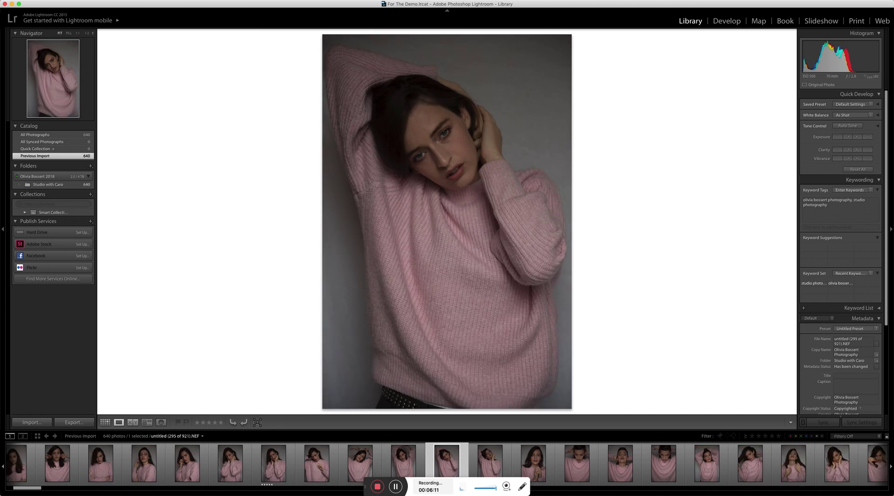
pyautogui.press('Right')
pyautogui.press('Right')
pyautogui.press('Right')
pyautogui.press('Right')
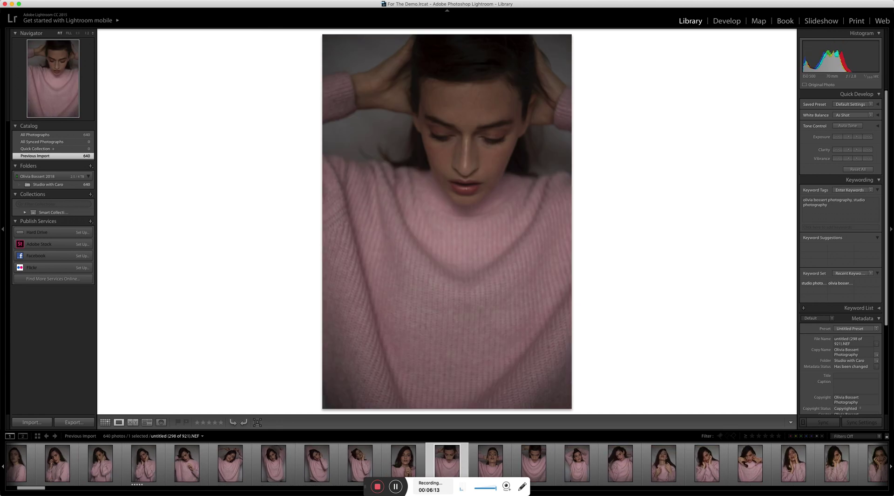
pyautogui.press('Right')
pyautogui.press('Right')
pyautogui.press('Right')
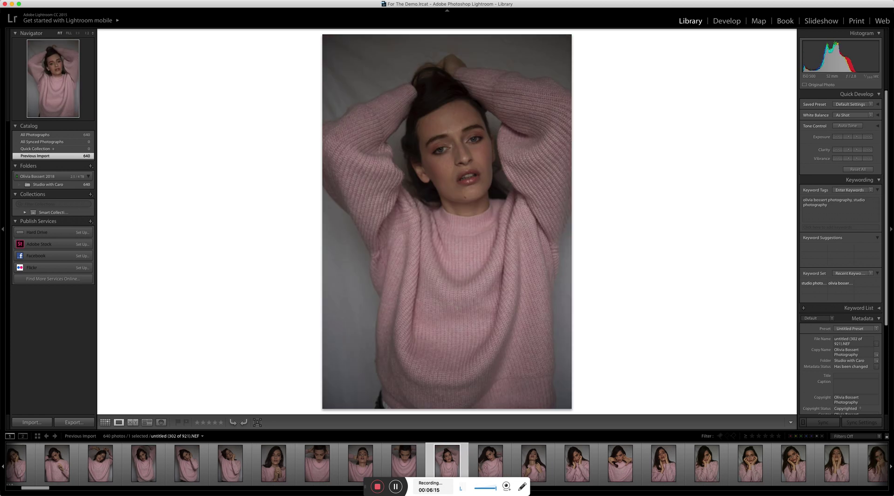
pyautogui.press('Right')
pyautogui.press('Right')
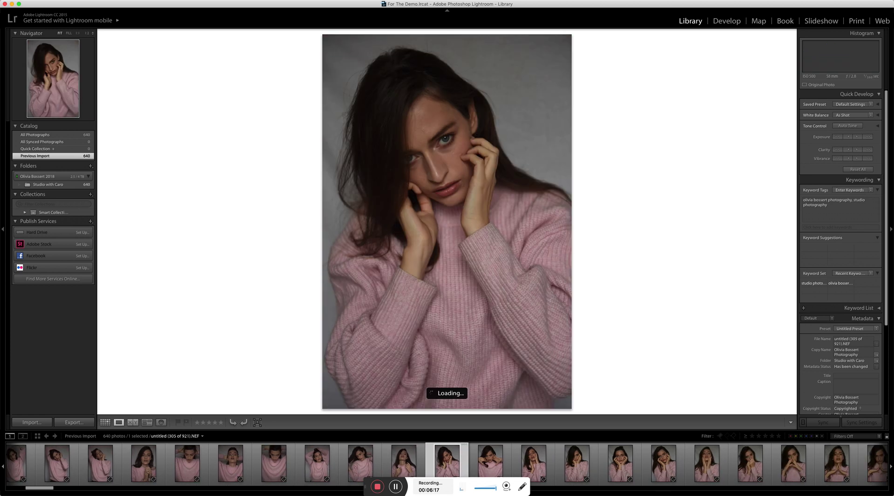
pyautogui.press('5')
# - Rate photo 308, the open-mouth portrait and the hair-over-eye portrait five stars
pyautogui.press('Right')
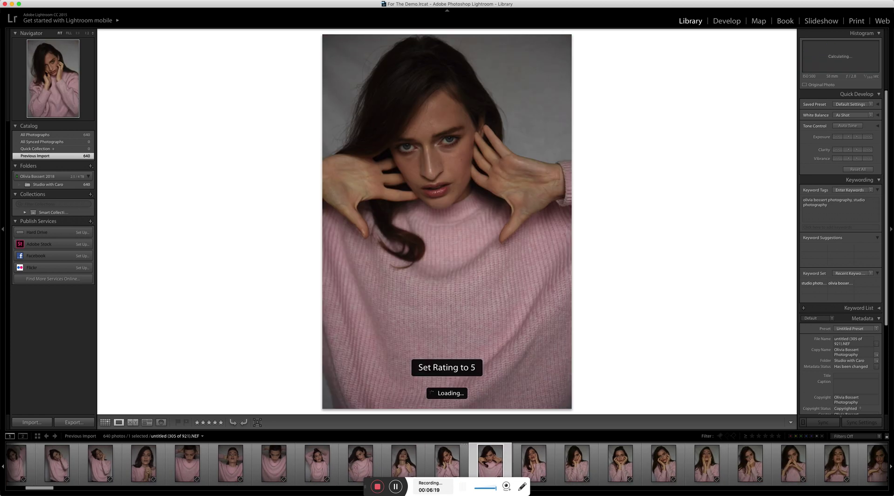
pyautogui.press('Right')
pyautogui.press('Right')
pyautogui.press('Right')
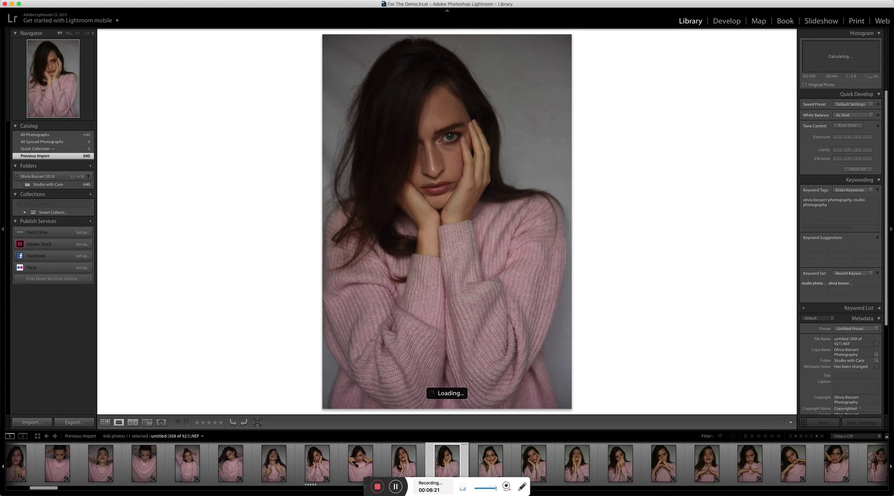
pyautogui.press('Left')
pyautogui.press('5')
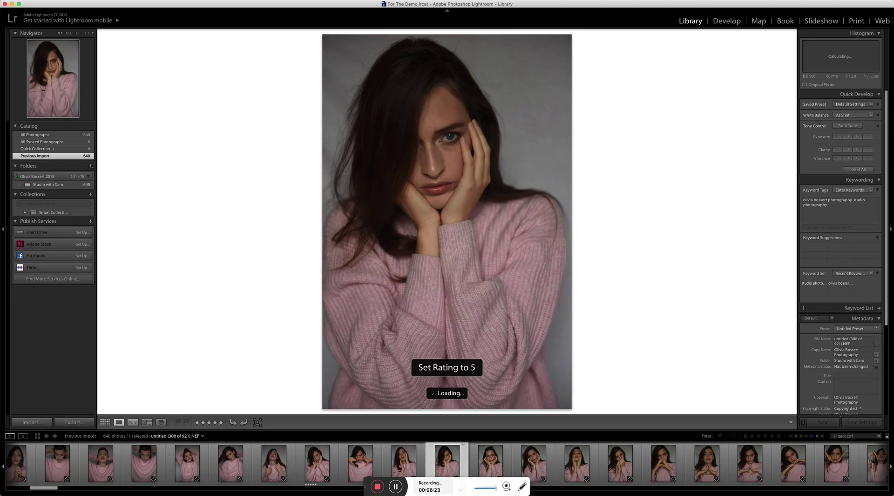
pyautogui.press('Right')
pyautogui.press('Right')
pyautogui.press('Right')
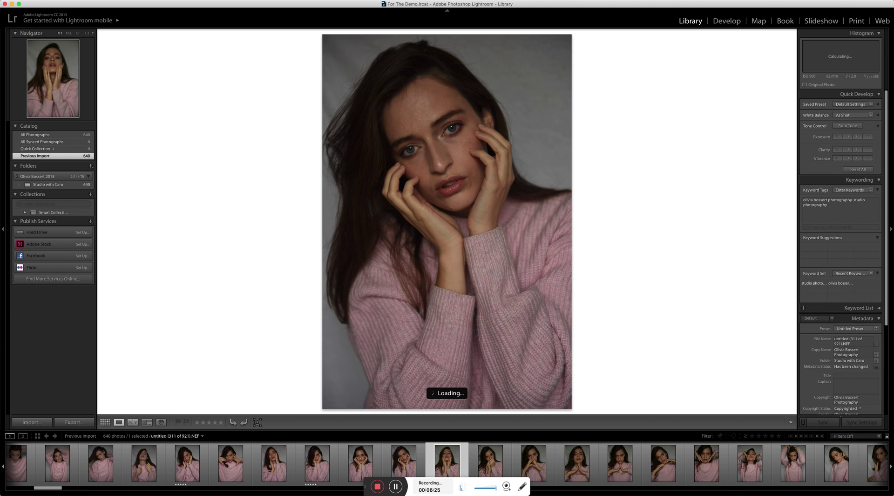
pyautogui.press('Right')
pyautogui.press('Right')
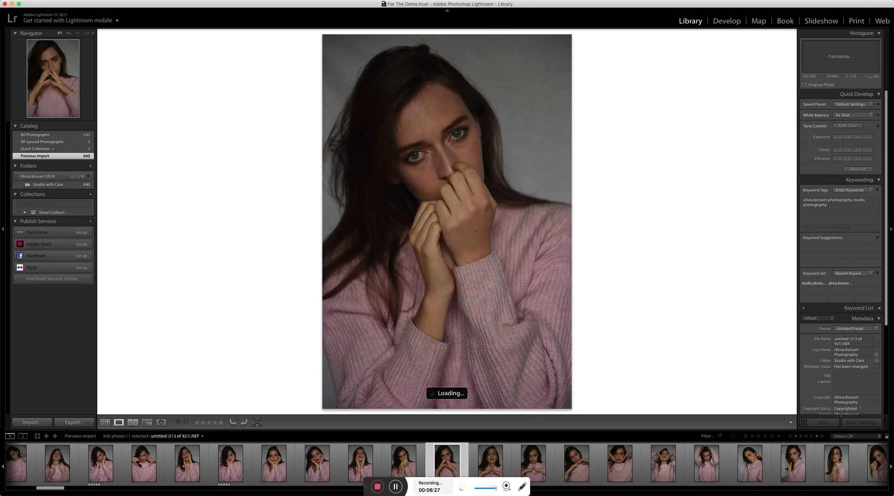
pyautogui.press('Right')
pyautogui.press('5')
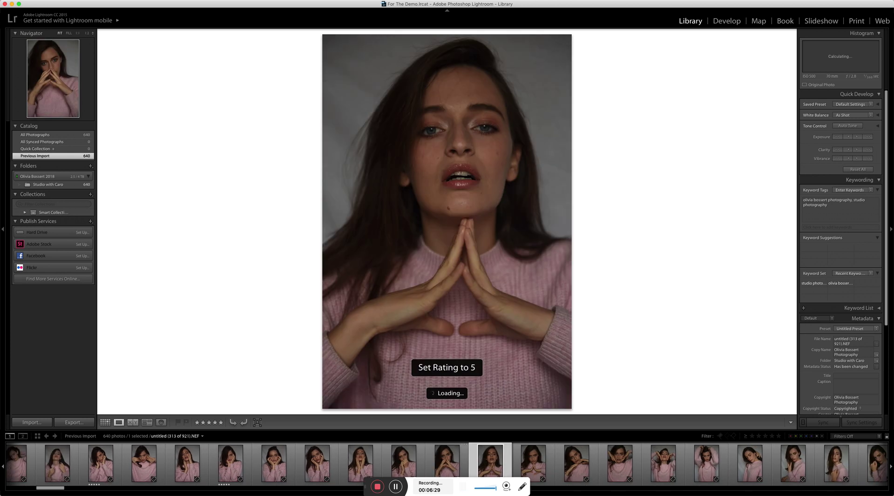
pyautogui.press('Right')
pyautogui.press('Right')
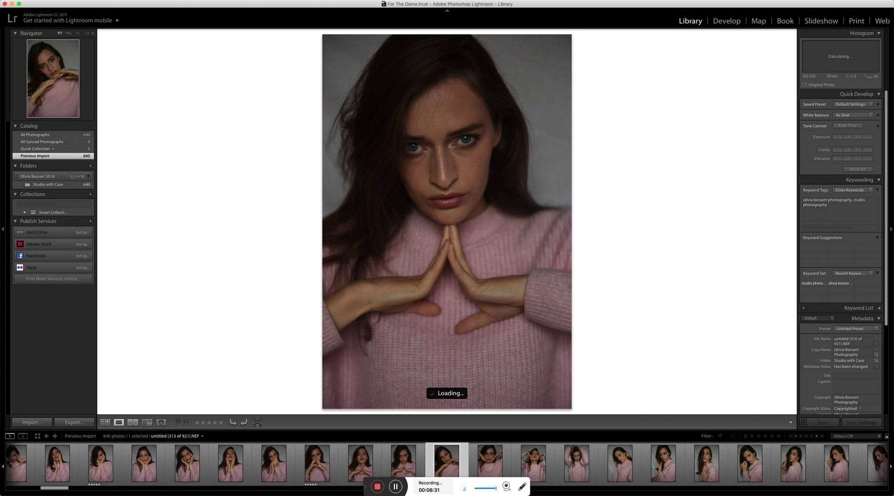
pyautogui.press('Right')
pyautogui.press('Right')
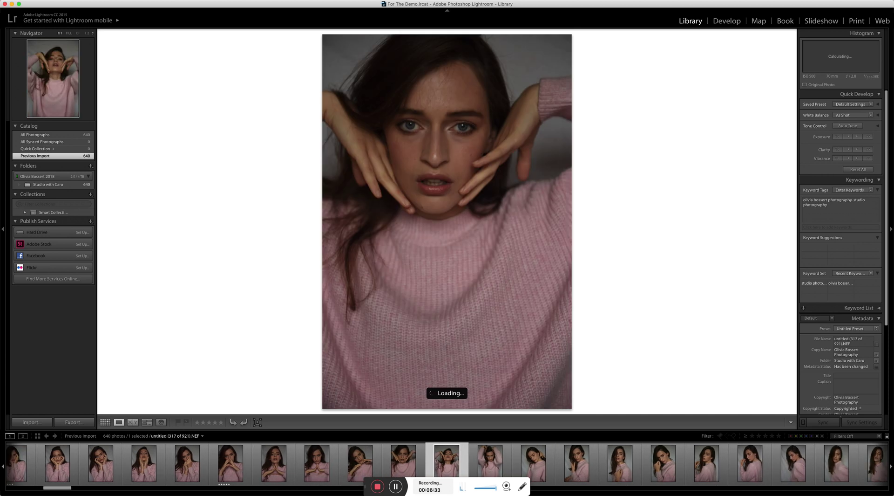
pyautogui.press('Right')
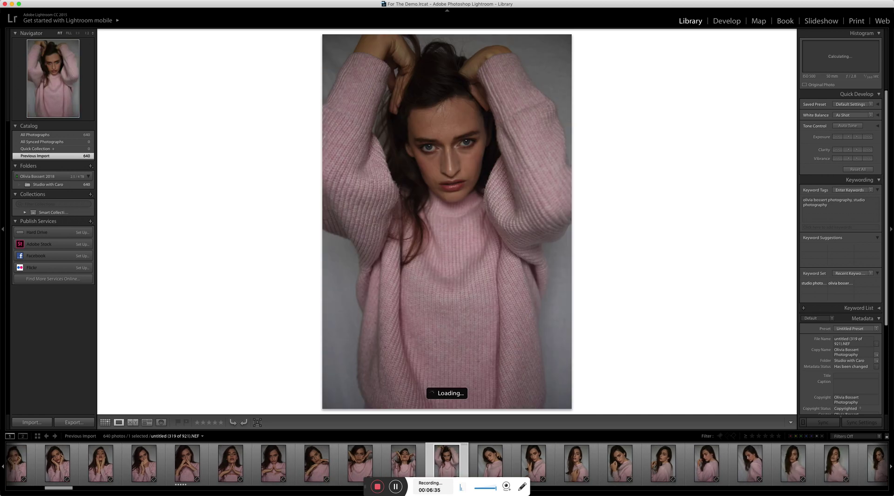
pyautogui.press('Right')
pyautogui.press('Right')
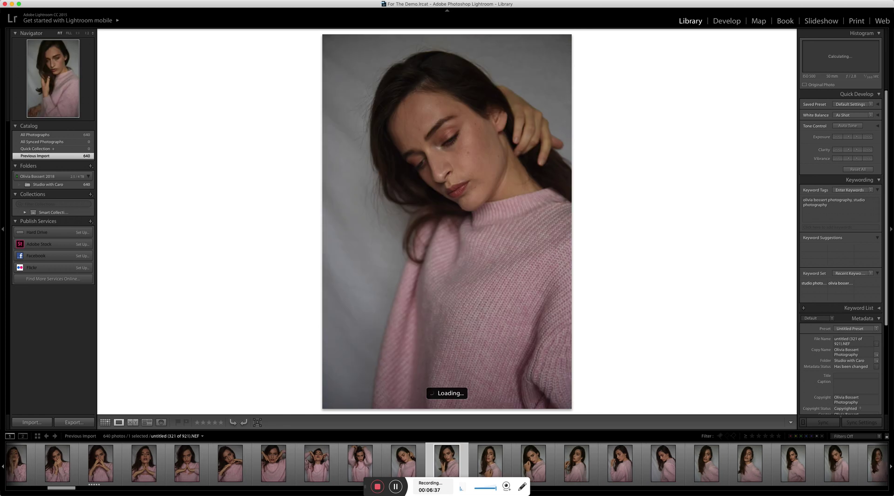
pyautogui.press('Right')
pyautogui.press('Right')
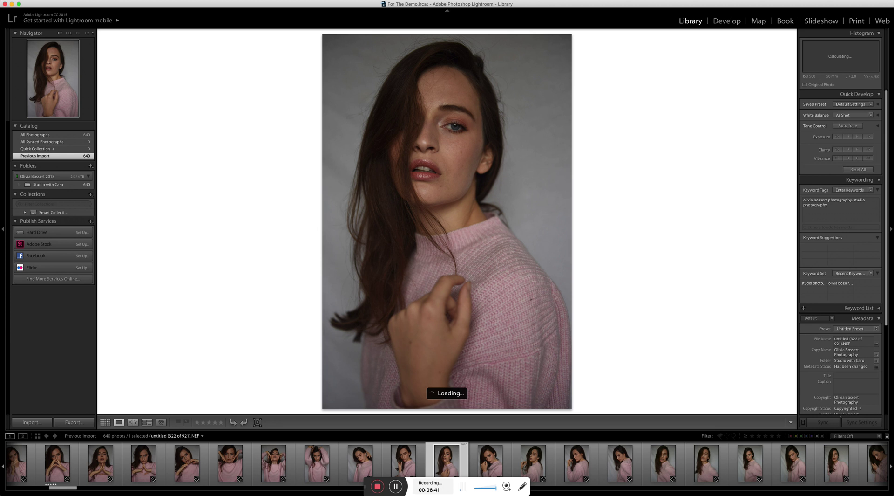
pyautogui.press('5')
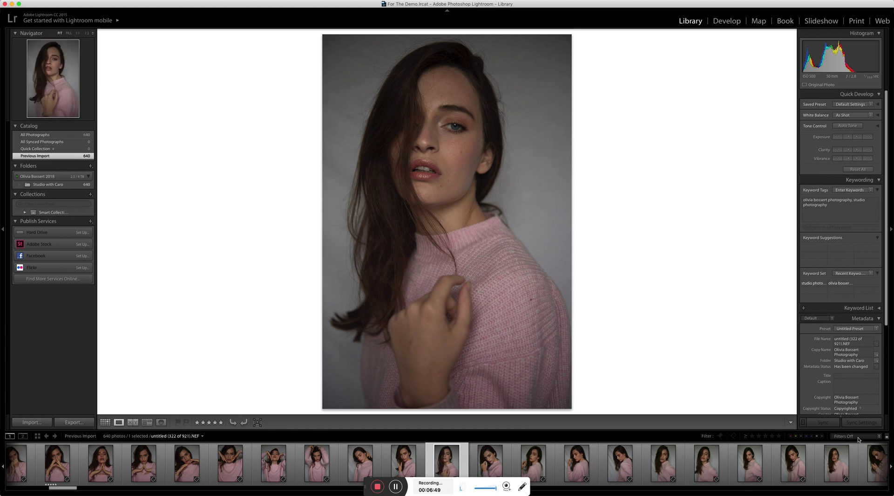
# - Filter the filmstrip to Rated photos and clear the rating from photo 305
pyautogui.click(879, 438)
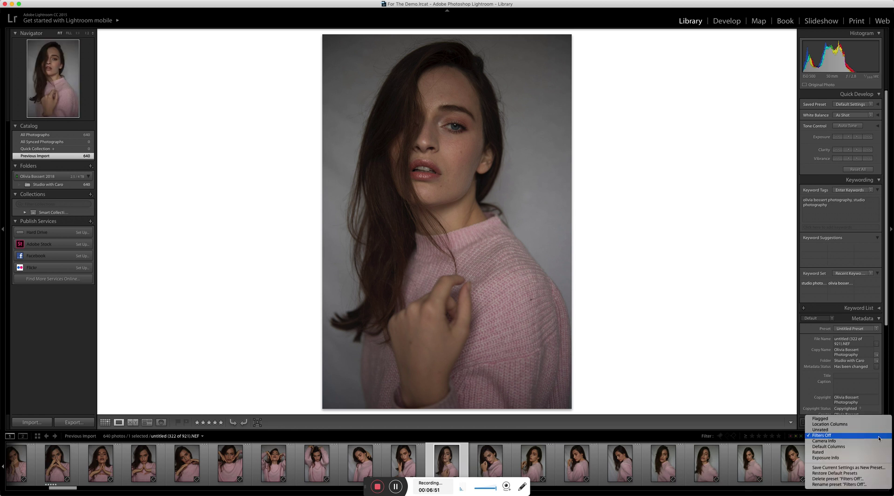
pyautogui.click(822, 452)
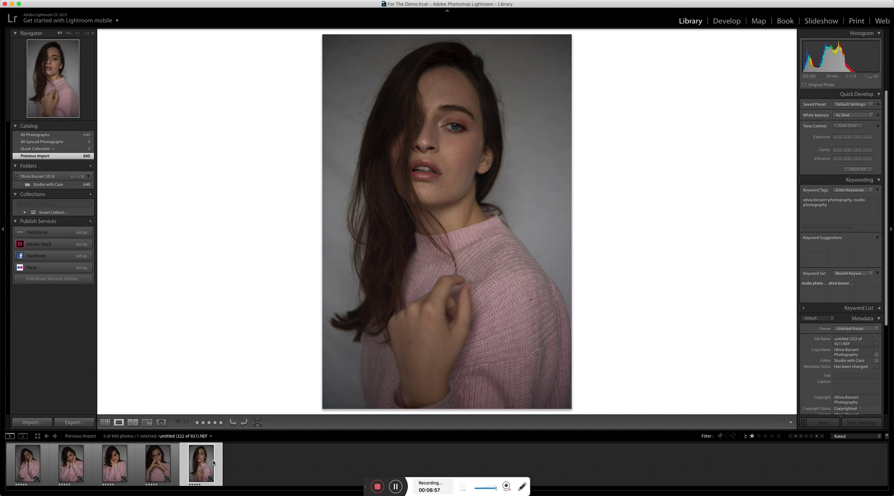
pyautogui.click(45, 455)
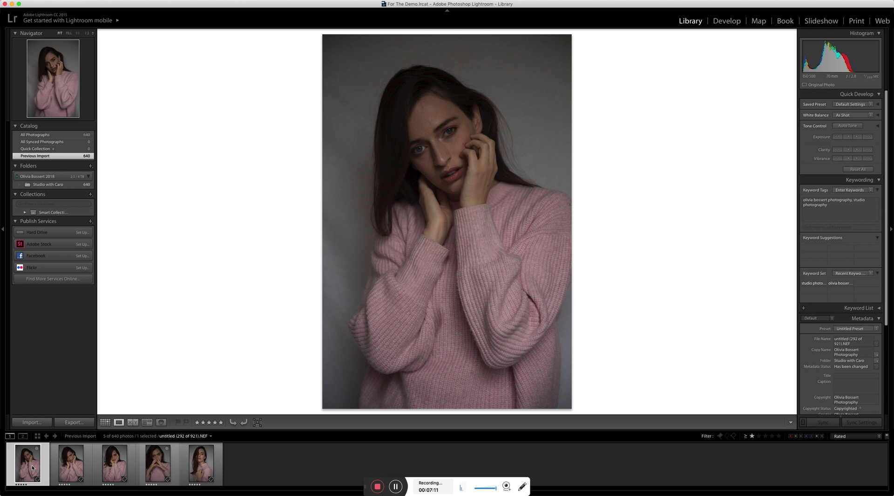
pyautogui.press('Right')
pyautogui.press('Right')
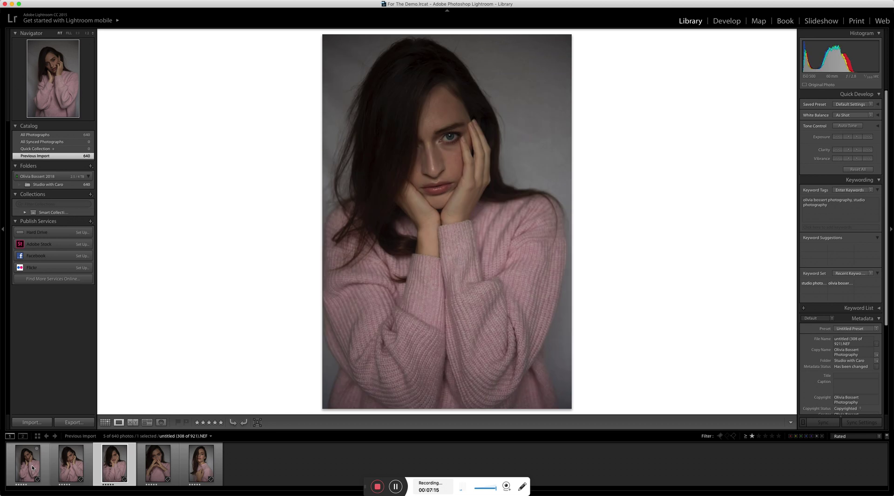
pyautogui.press('Left')
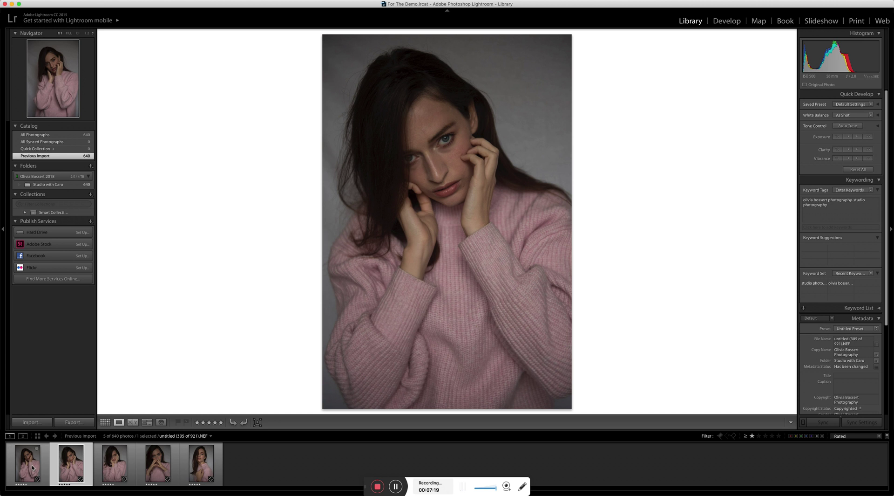
pyautogui.press('0')
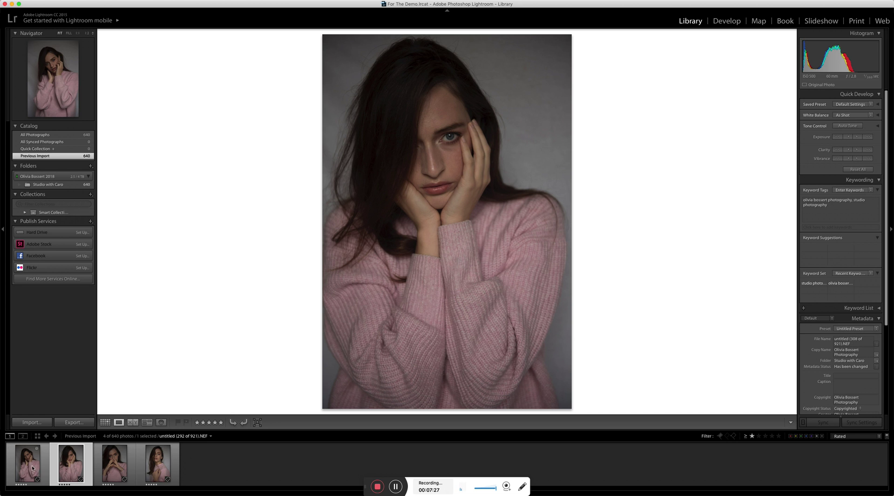
pyautogui.click(32, 467)
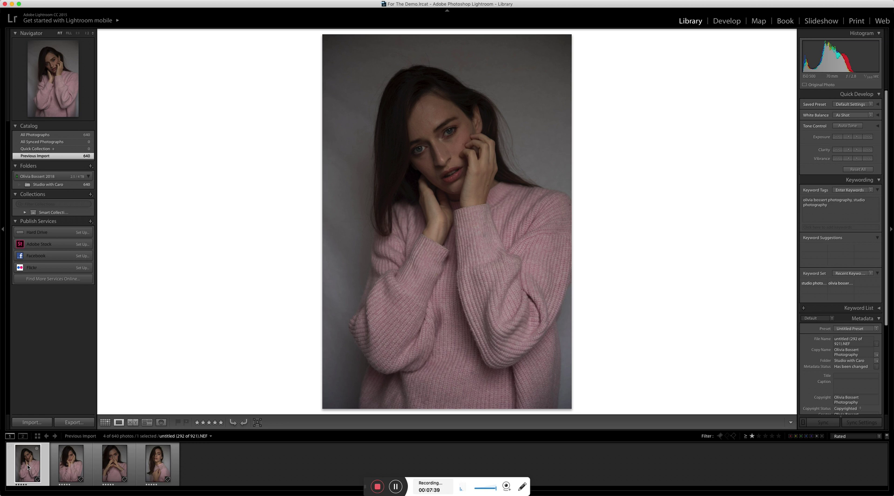
# - Flag the steepled-hands portrait as a pick
pyautogui.press('Right')
pyautogui.press('Right')
pyautogui.press('Right')
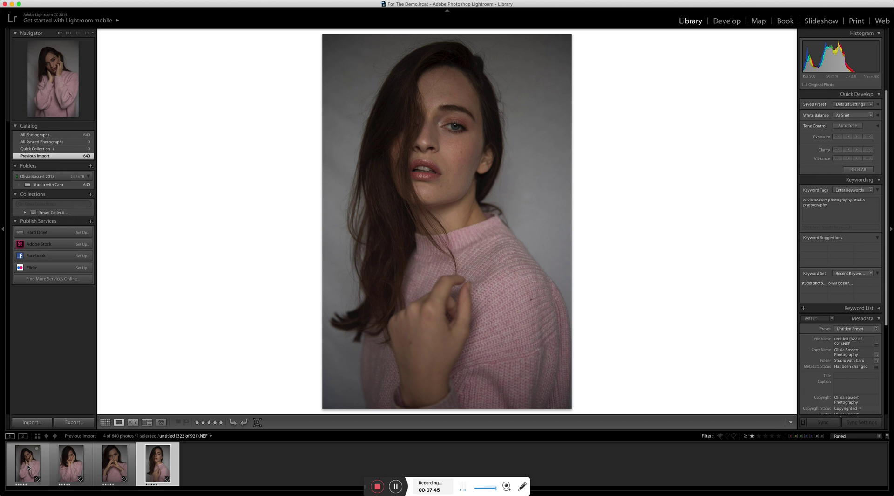
pyautogui.press('Left')
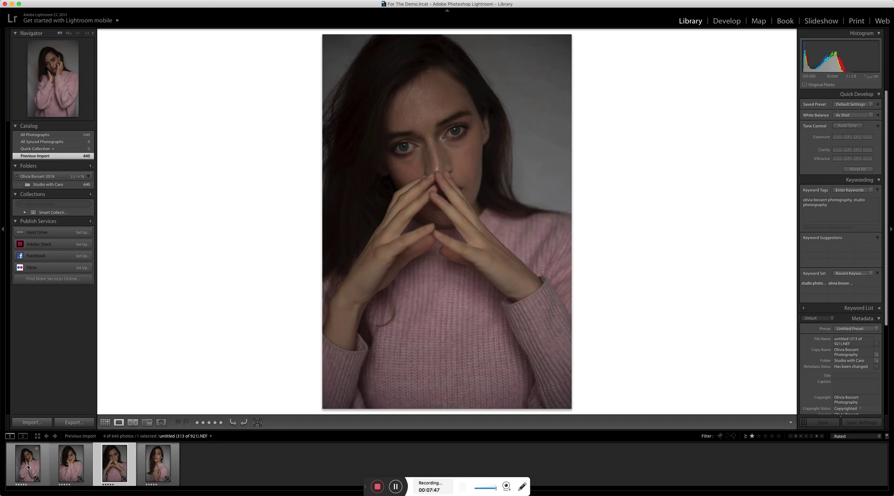
pyautogui.press('p')
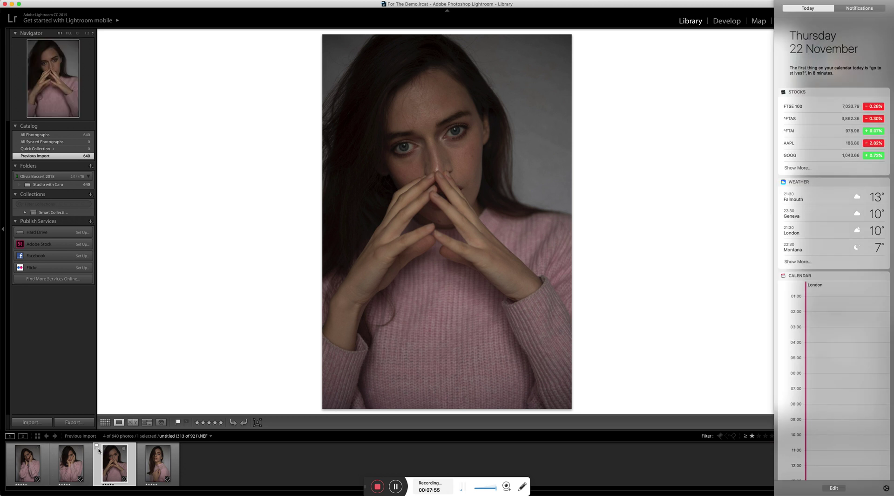
pyautogui.click(238, 472)
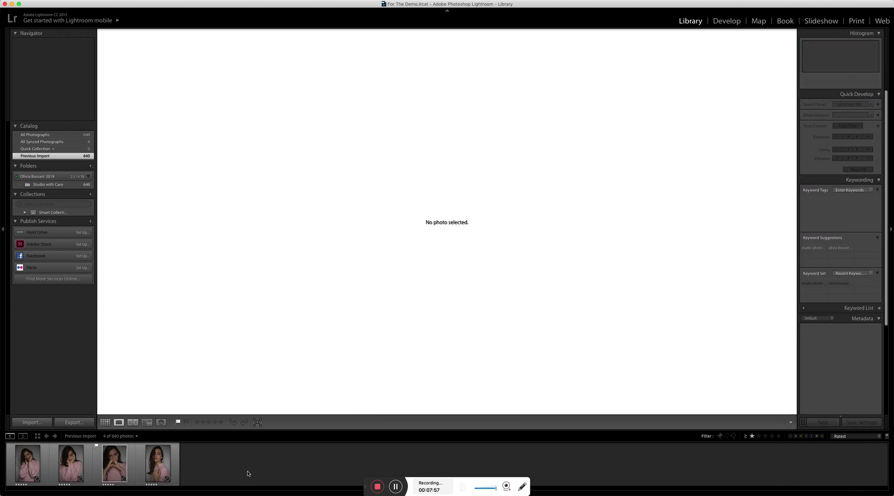
pyautogui.click(120, 464)
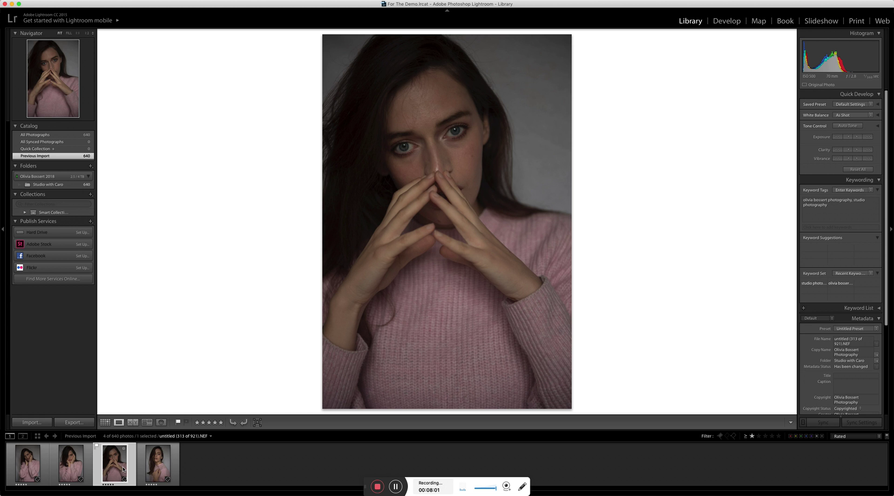
# - Check the Flagged filter, return to Rated, and flag the over-the-shoulder portrait as a pick
pyautogui.click(841, 436)
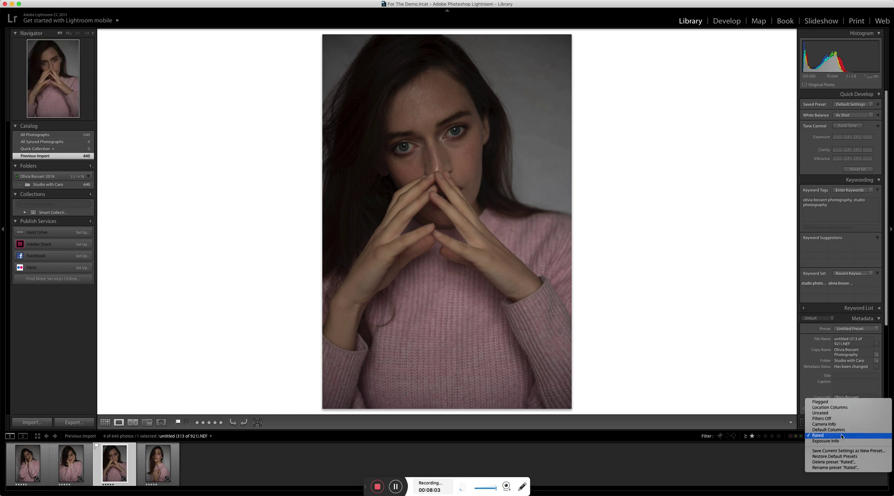
pyautogui.click(823, 400)
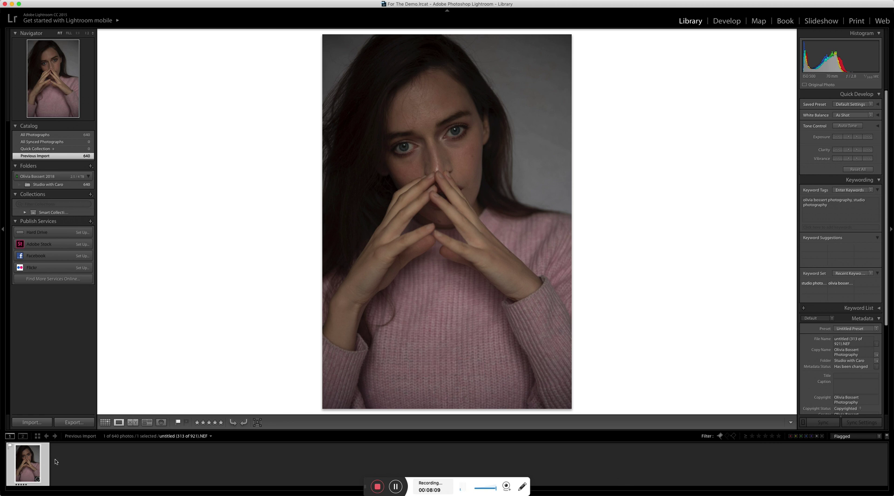
pyautogui.click(847, 437)
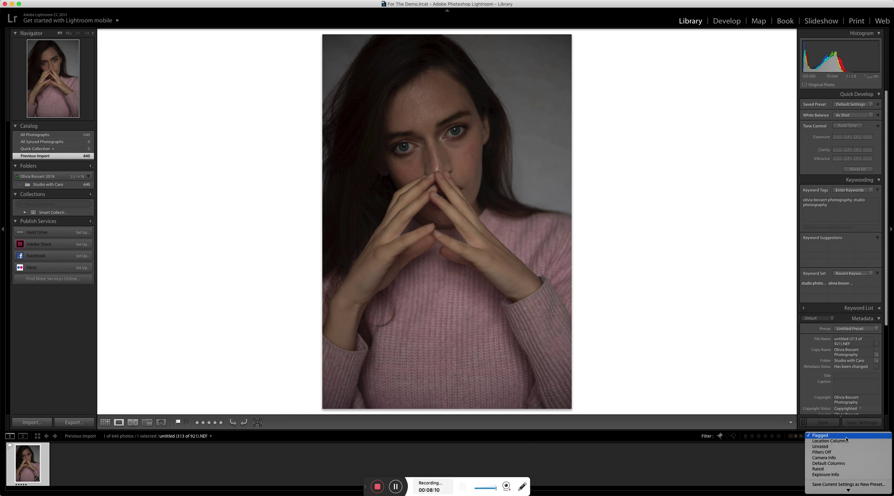
pyautogui.click(834, 469)
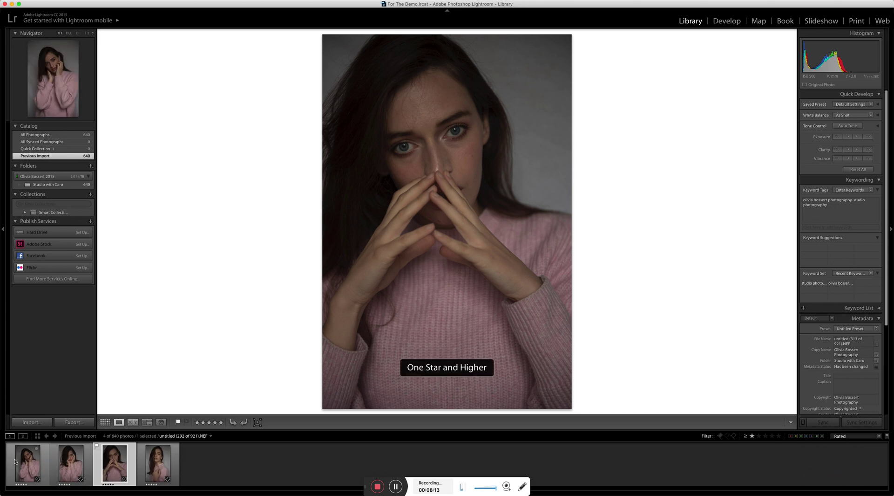
pyautogui.click(15, 462)
pyautogui.press('Right')
pyautogui.press('Right')
pyautogui.press('Right')
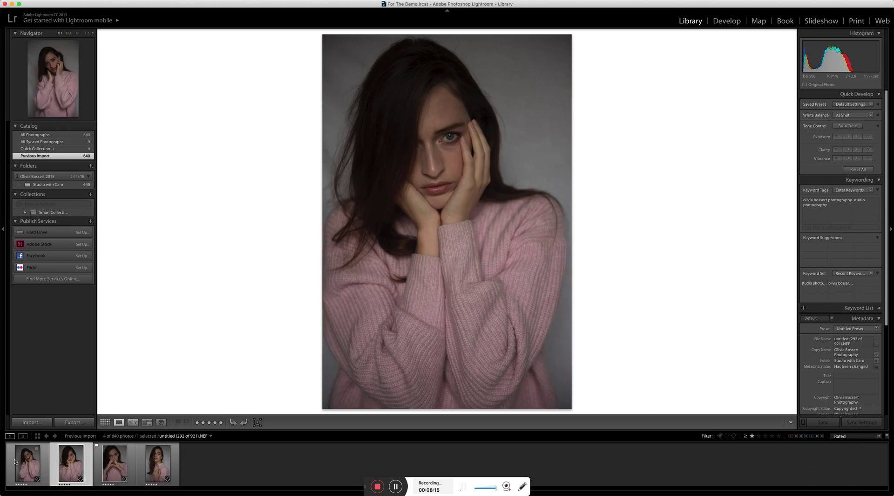
pyautogui.press('p')
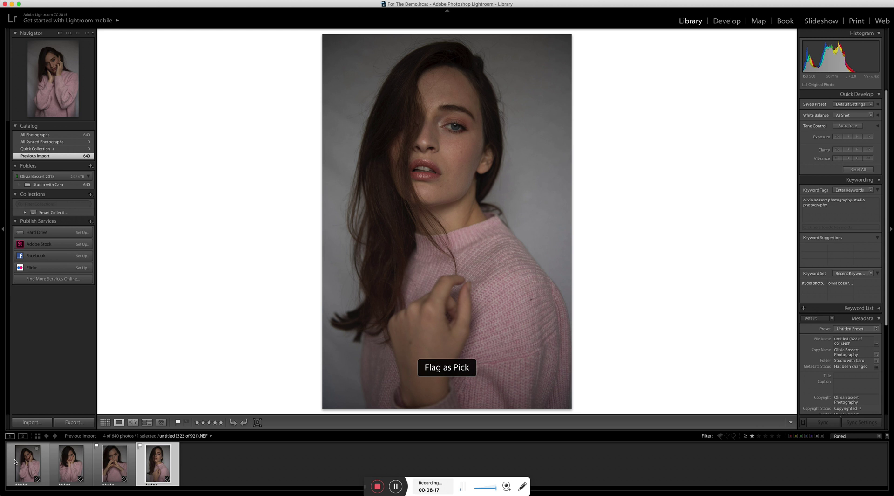
# - Filter to Flagged, compare the two picks, and unflag the steepled-hands portrait (photo 313)
pyautogui.click(842, 438)
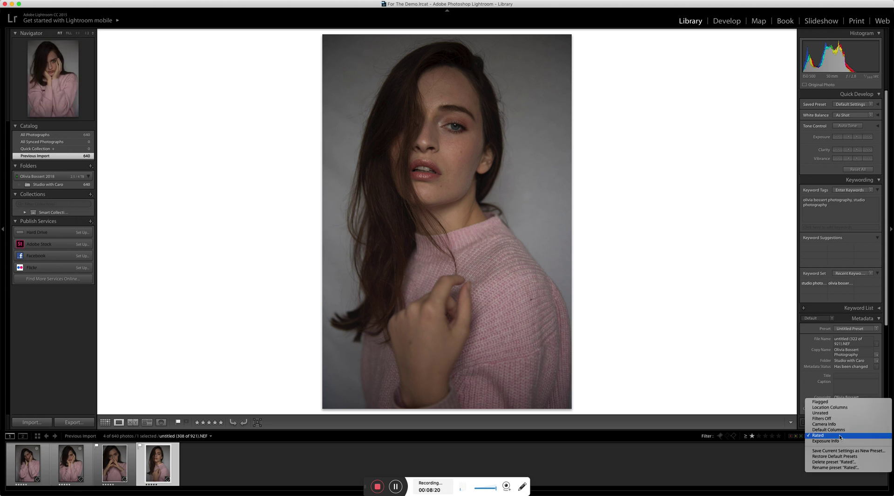
pyautogui.click(827, 402)
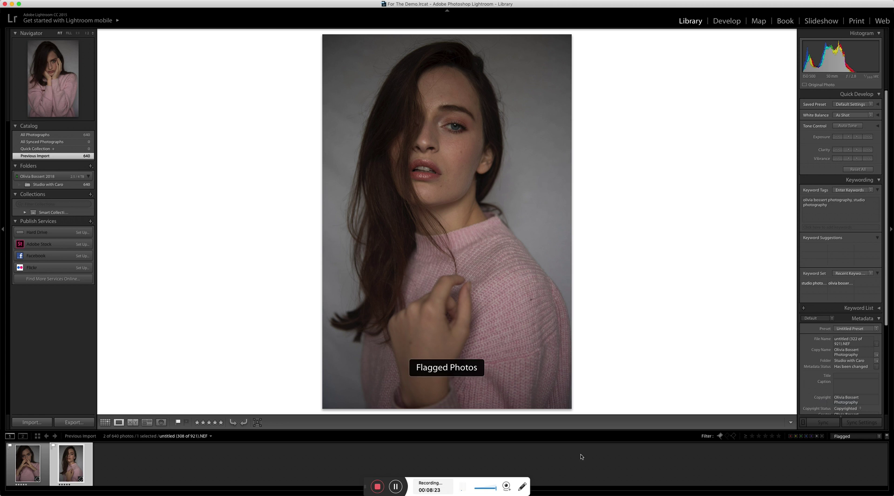
pyautogui.click(28, 461)
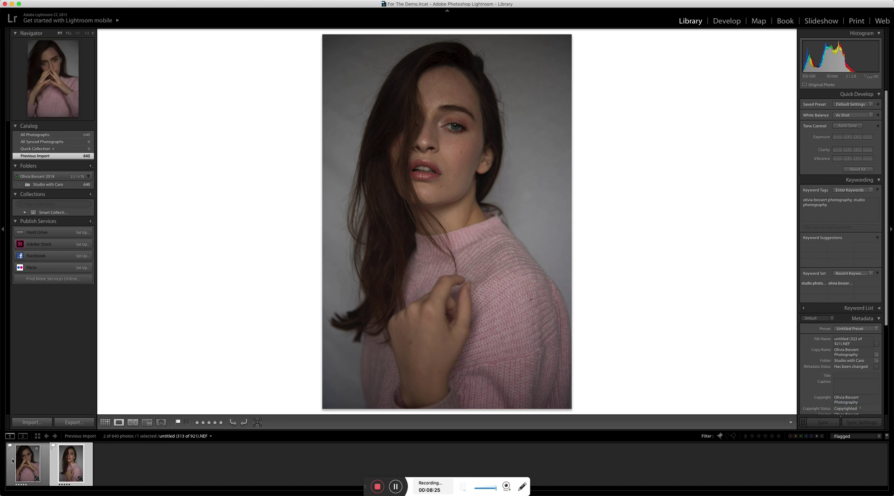
pyautogui.click(81, 470)
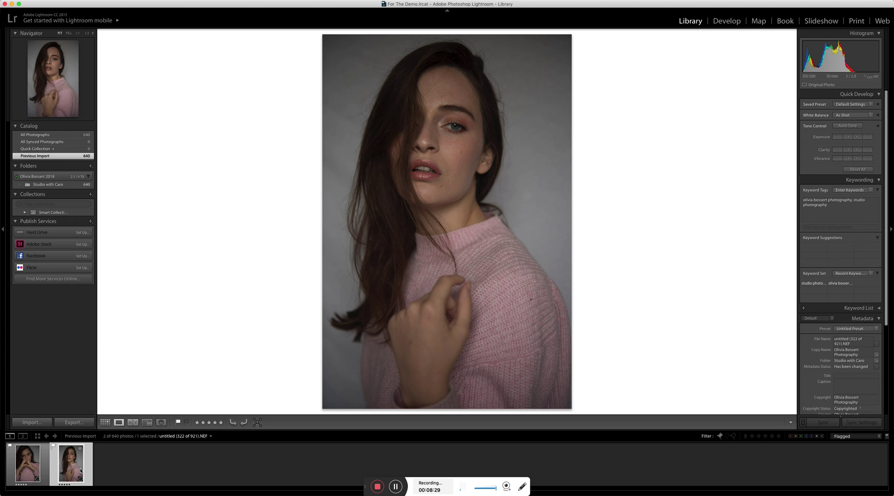
pyautogui.press('Left')
pyautogui.press('Right')
pyautogui.press('Left')
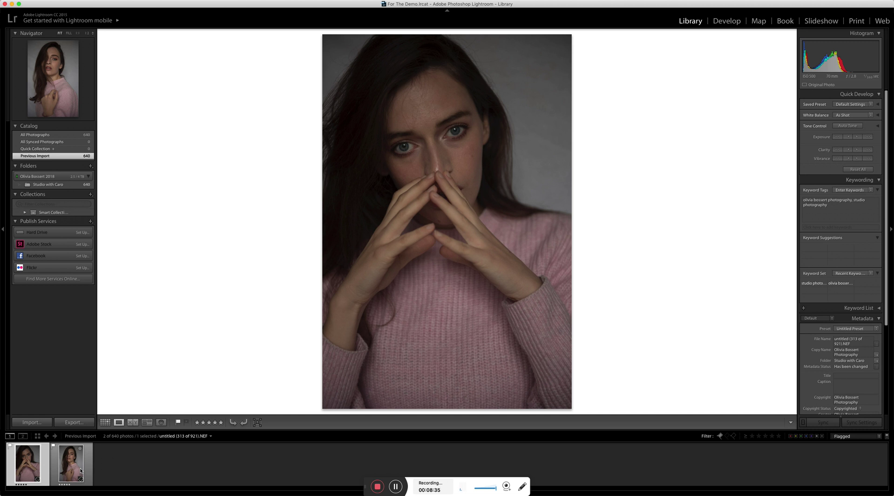
pyautogui.press('Right')
pyautogui.press('Left')
pyautogui.press('u')
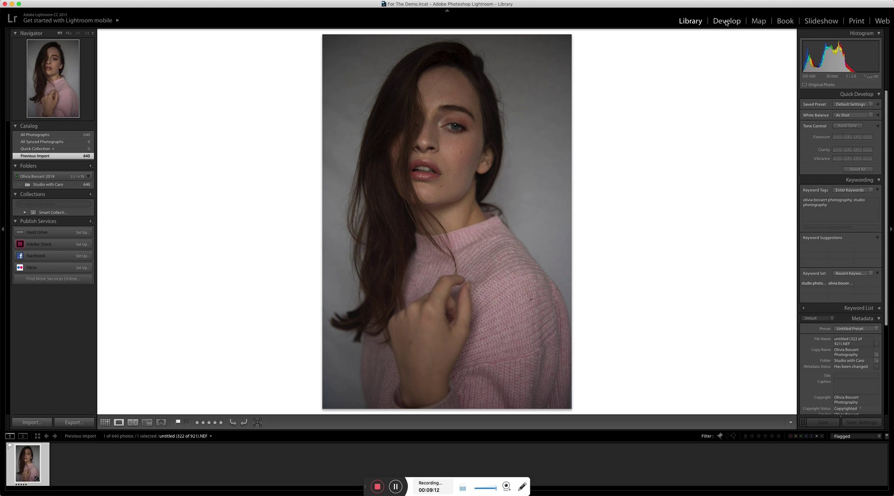
# - In Develop, apply the photographer's _001 user preset to the over-the-shoulder portrait
pyautogui.click(726, 22)
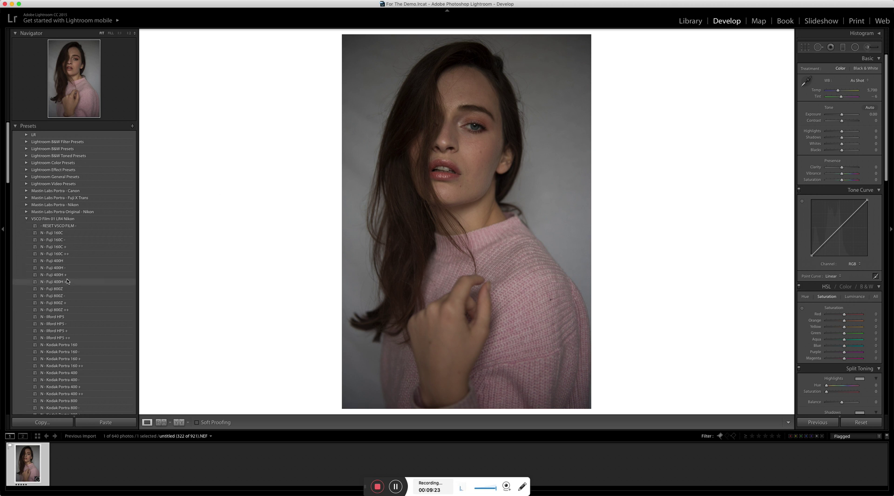
pyautogui.click(27, 219)
pyautogui.click(27, 233)
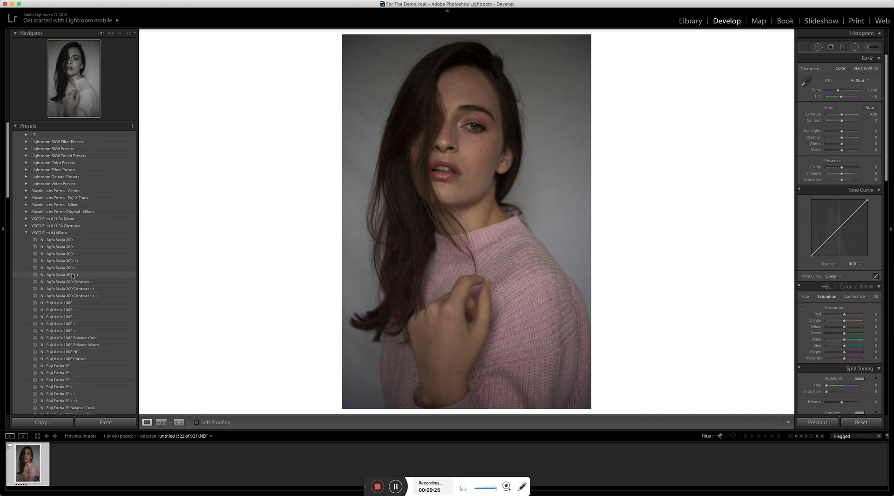
pyautogui.click(27, 233)
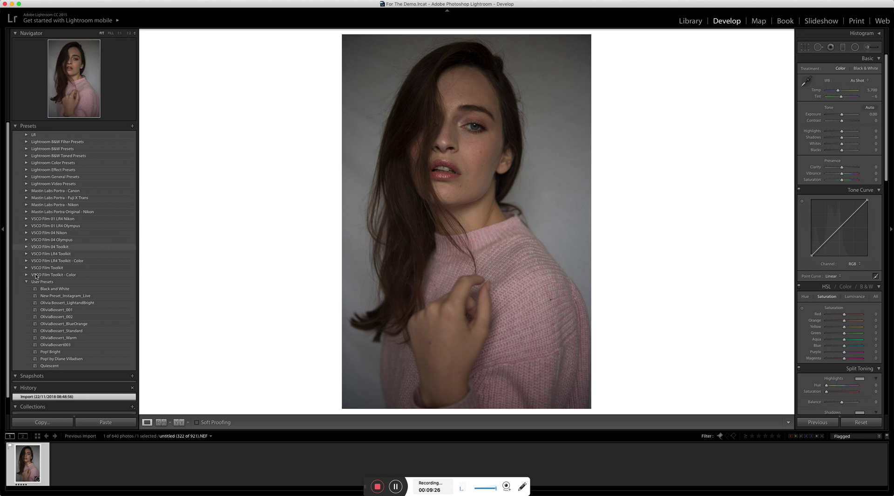
pyautogui.click(66, 310)
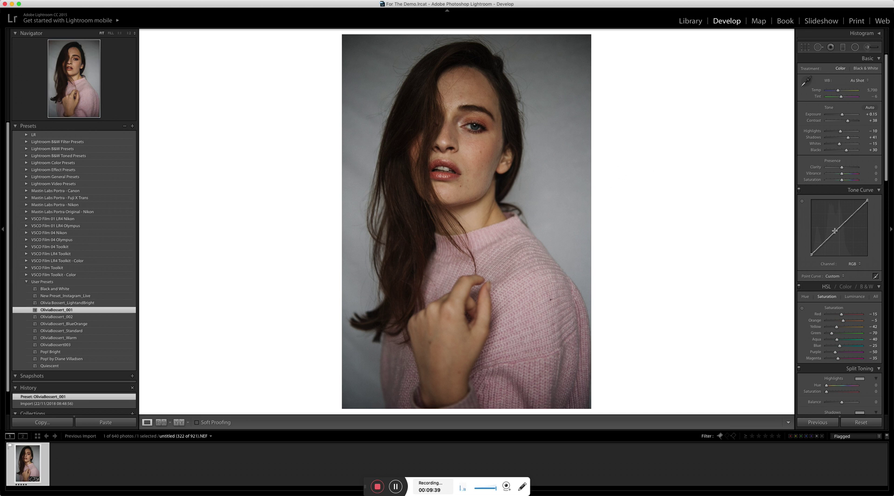
# - Enable lens profile corrections for the portrait
pyautogui.scroll(-10, 835, 230)
pyautogui.scroll(-6, 834, 230)
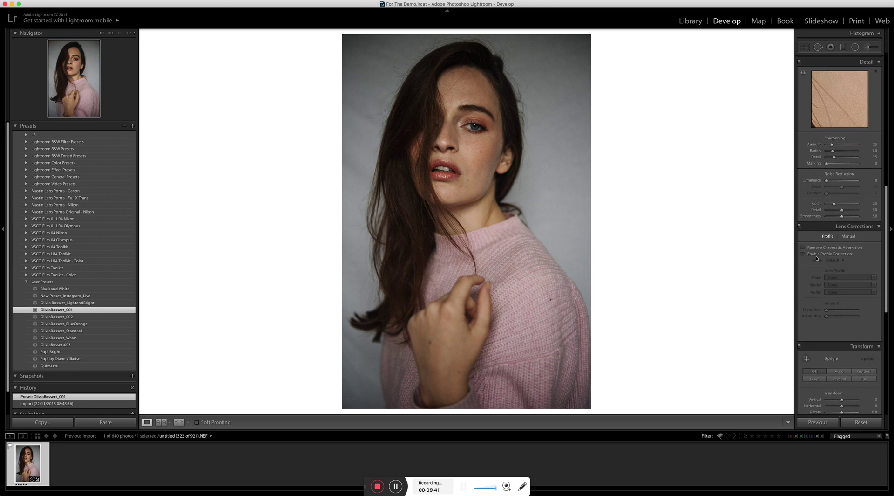
pyautogui.click(809, 253)
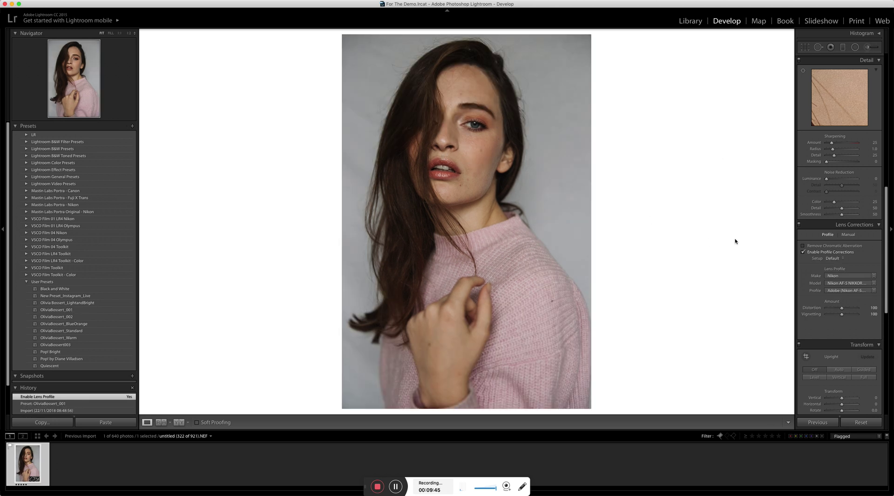
# - Raise exposure to +0.95 and increase contrast in the Basic panel
pyautogui.scroll(10, 843, 192)
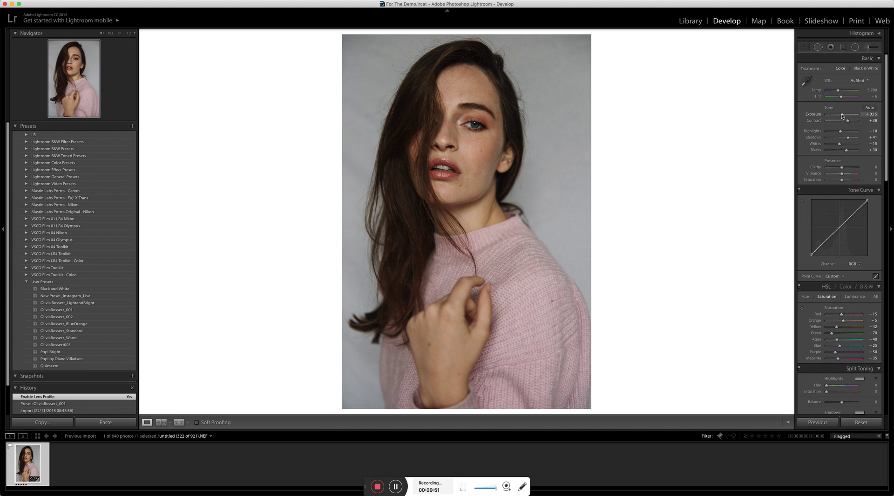
pyautogui.moveTo(842, 115)
pyautogui.mouseDown()
pyautogui.moveTo(852, 122)
pyautogui.moveTo(845, 115)
pyautogui.mouseUp()
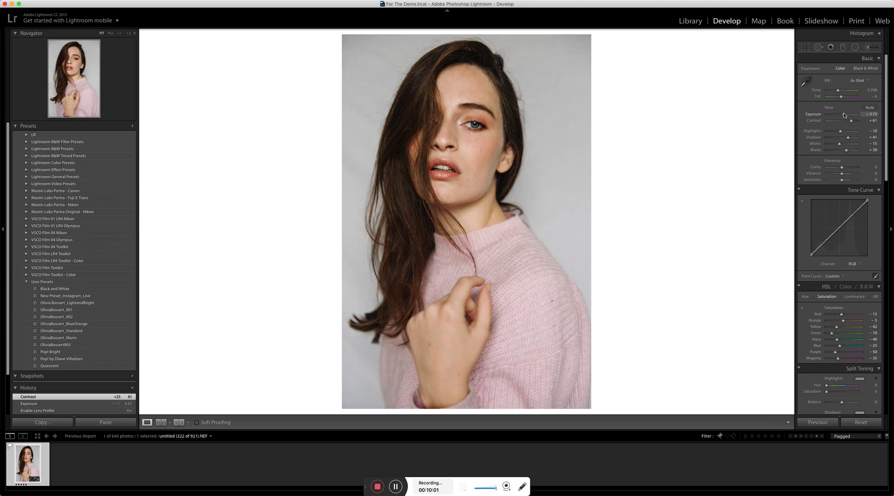
pyautogui.moveTo(844, 114); pyautogui.dragTo(845, 114)
pyautogui.moveTo(844, 114)
pyautogui.mouseDown()
pyautogui.moveTo(858, 119)
pyautogui.moveTo(847, 119)
pyautogui.mouseUp()
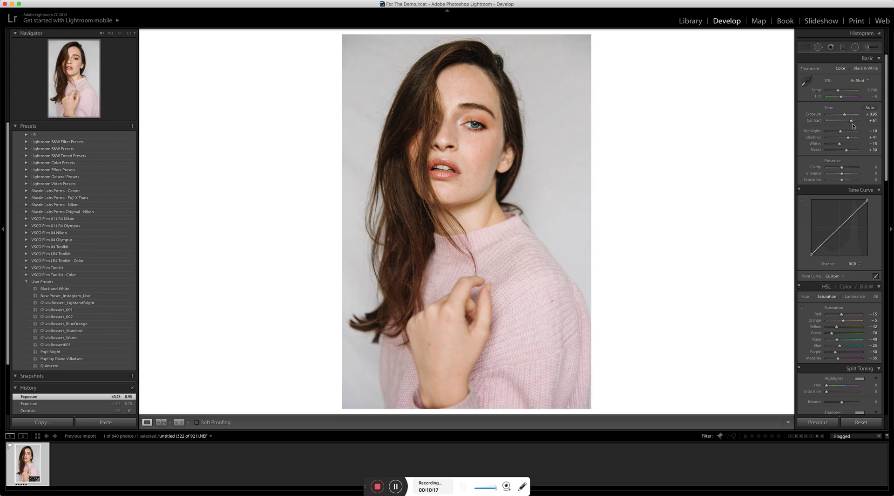
pyautogui.moveTo(852, 121); pyautogui.dragTo(845, 145)
# - In Library, filter to Rated and flag the first three rated photos as picks
pyautogui.click(690, 21)
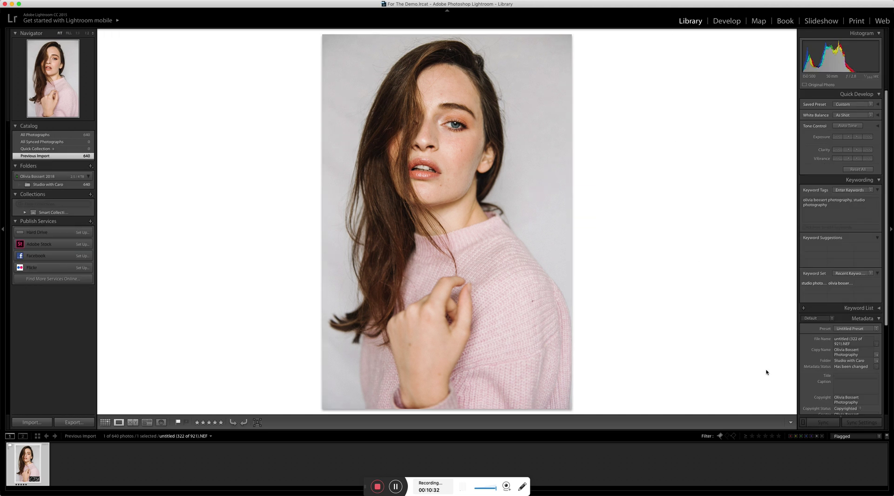
pyautogui.click(842, 437)
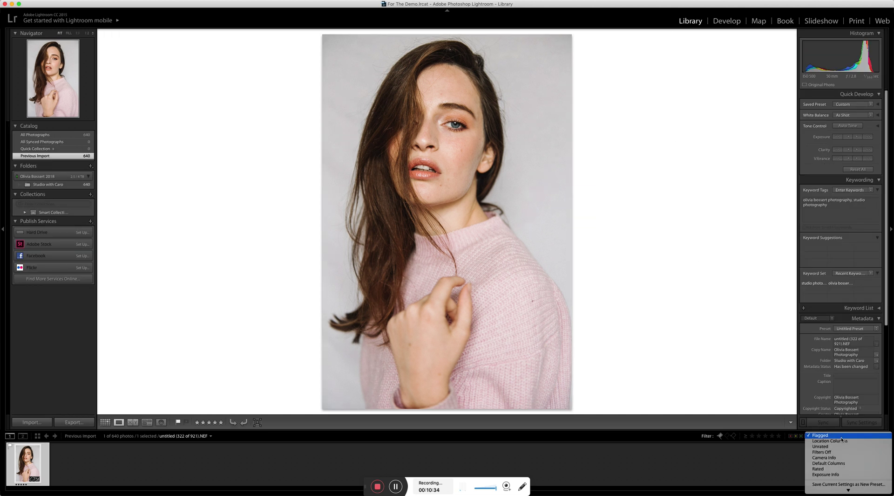
pyautogui.click(833, 470)
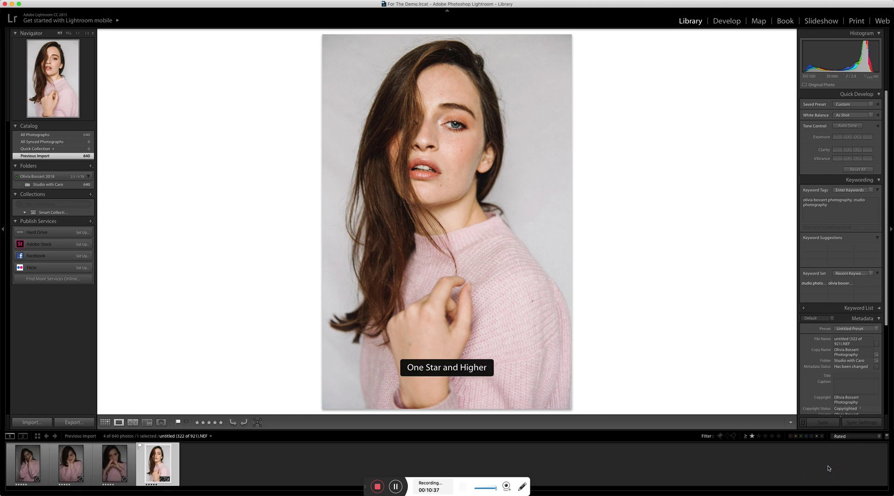
pyautogui.click(94, 464)
pyautogui.press('p')
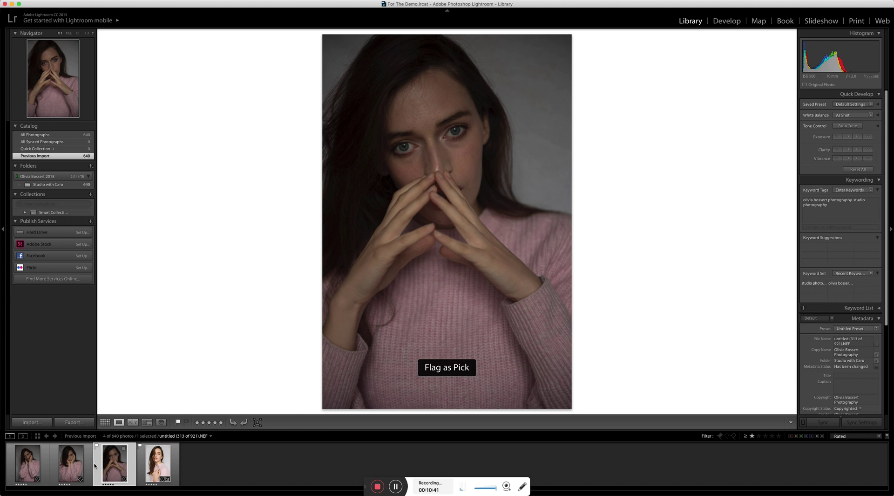
pyautogui.press('Left')
pyautogui.press('p')
pyautogui.press('Left')
pyautogui.press('p')
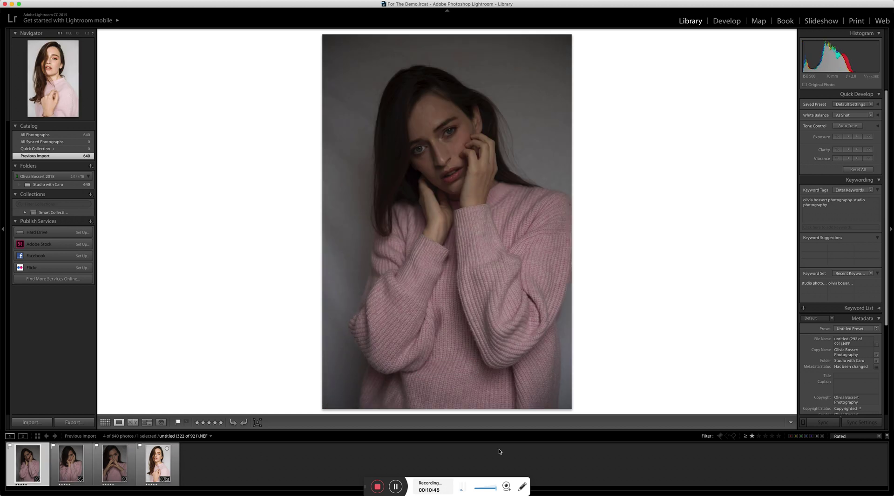
# - Filter to Flagged and copy the edited portrait's develop settings, excluding crop
pyautogui.click(864, 437)
pyautogui.click(828, 401)
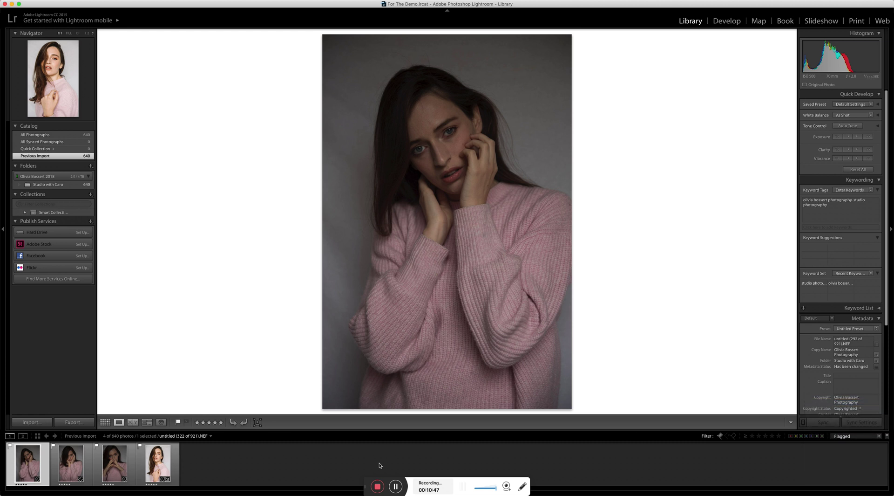
pyautogui.click(156, 461)
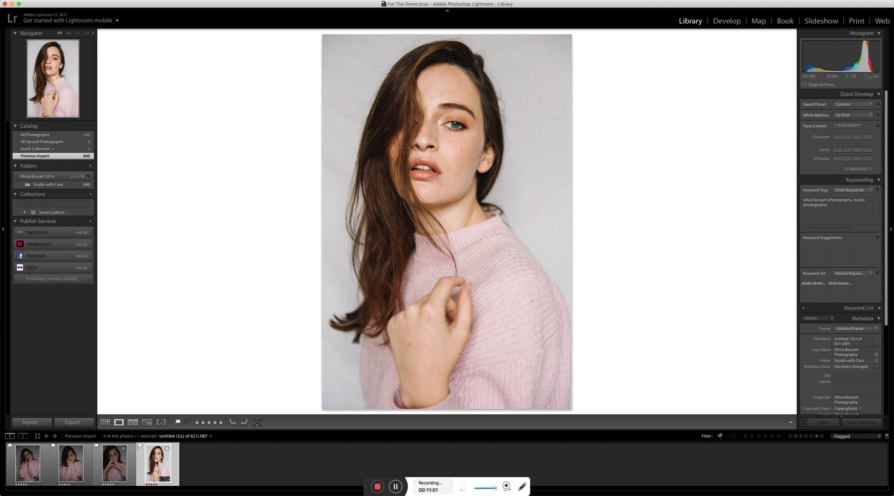
pyautogui.rightClick(156, 463)
pyautogui.moveTo(188, 416)
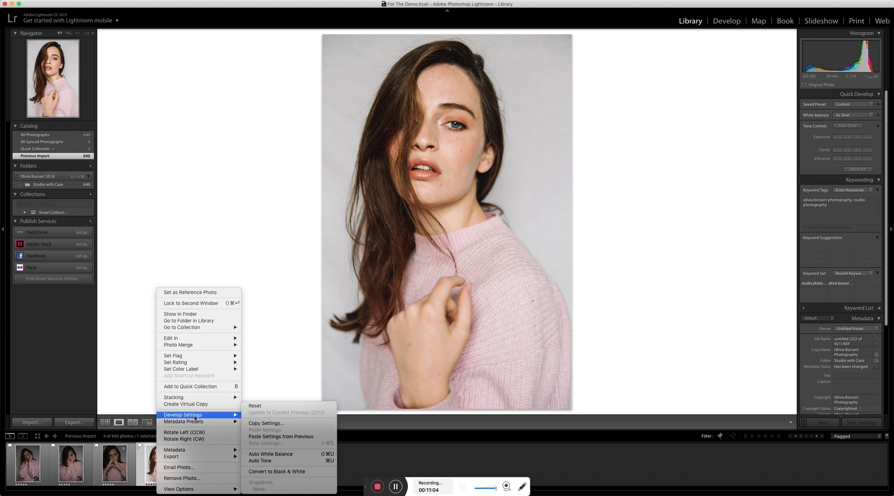
pyautogui.click(278, 423)
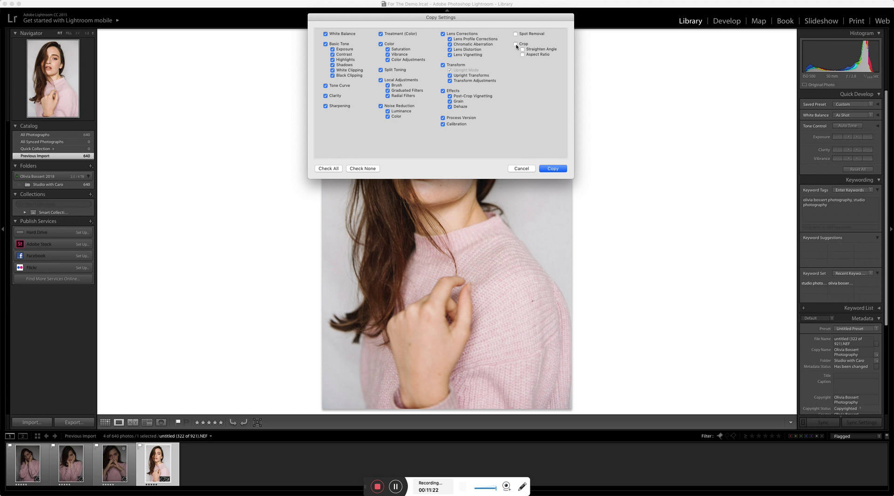
pyautogui.click(559, 168)
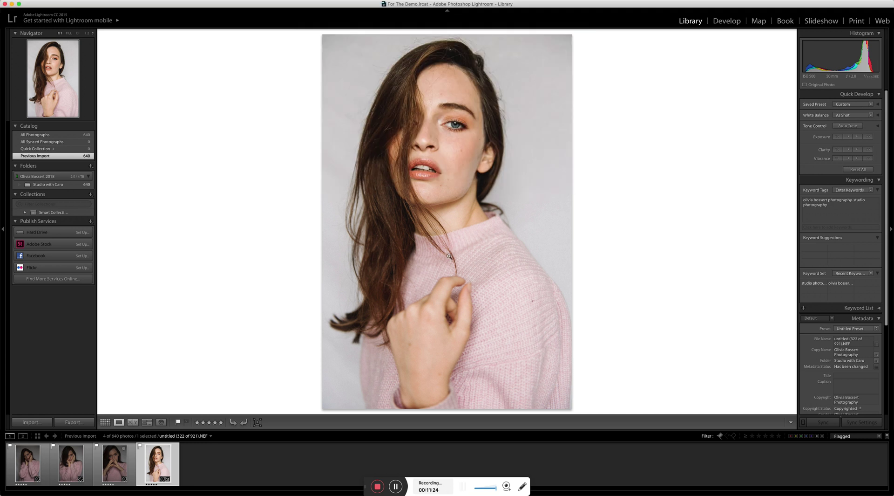
# - Paste the copied settings onto the first three flagged photos and review each result
pyautogui.click(119, 468)
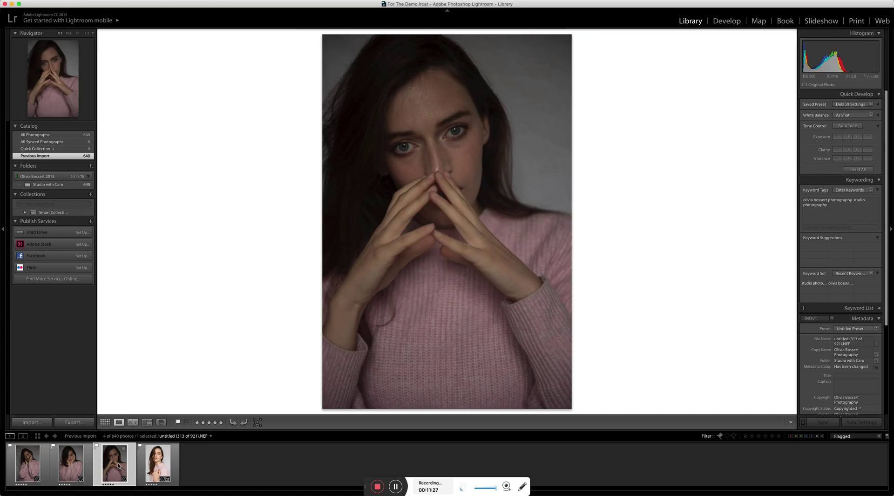
pyautogui.keyDown('shift'); pyautogui.click(25, 463); pyautogui.keyUp('shift')
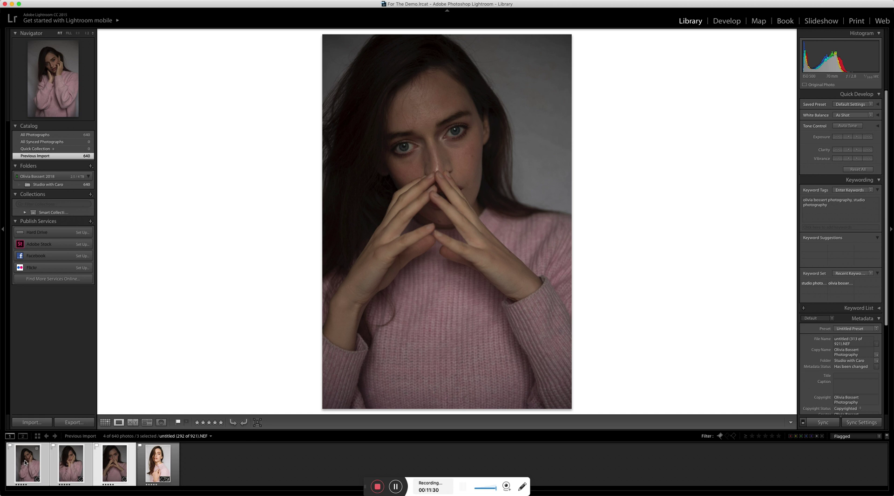
pyautogui.rightClick(25, 463)
pyautogui.moveTo(65, 413)
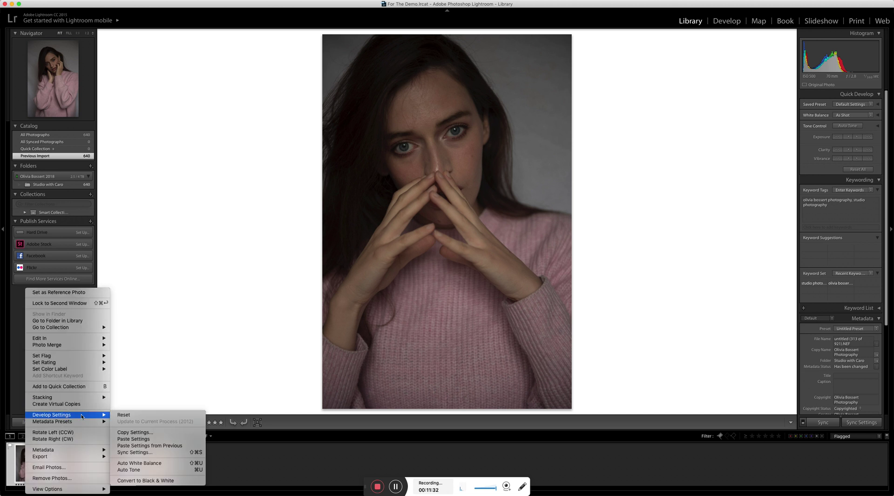
pyautogui.click(130, 439)
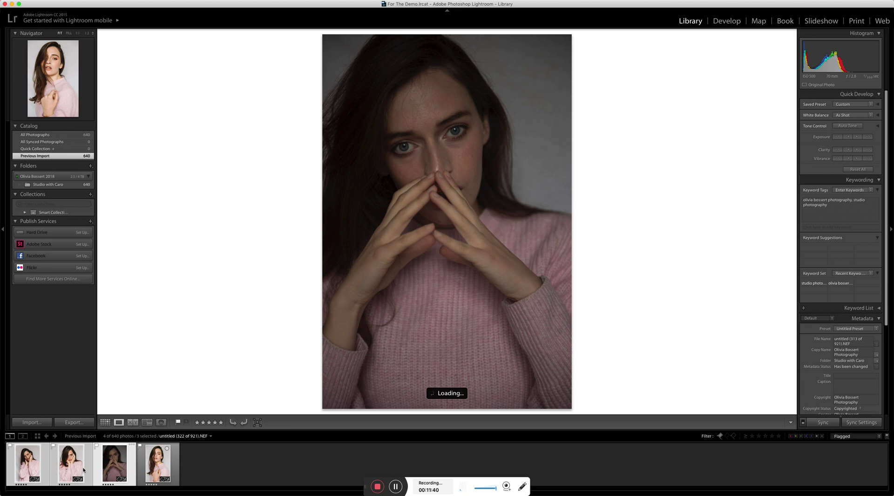
pyautogui.click(150, 469)
pyautogui.click(74, 467)
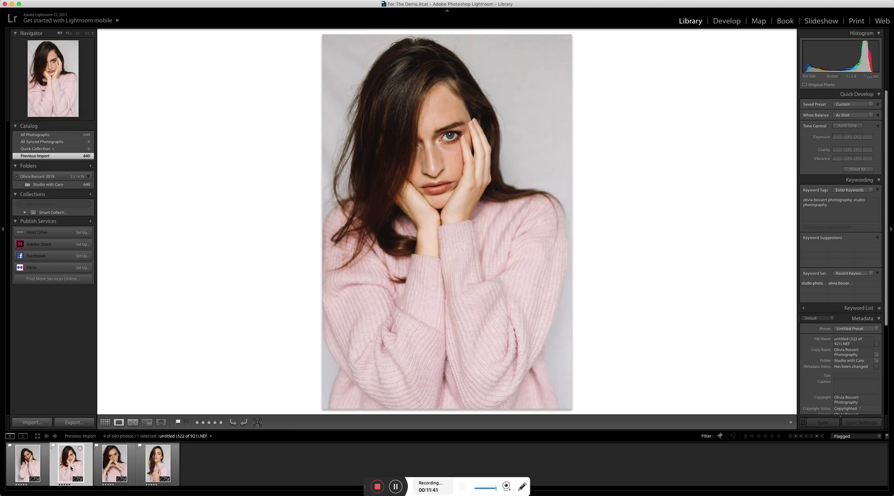
pyautogui.click(110, 464)
pyautogui.click(38, 459)
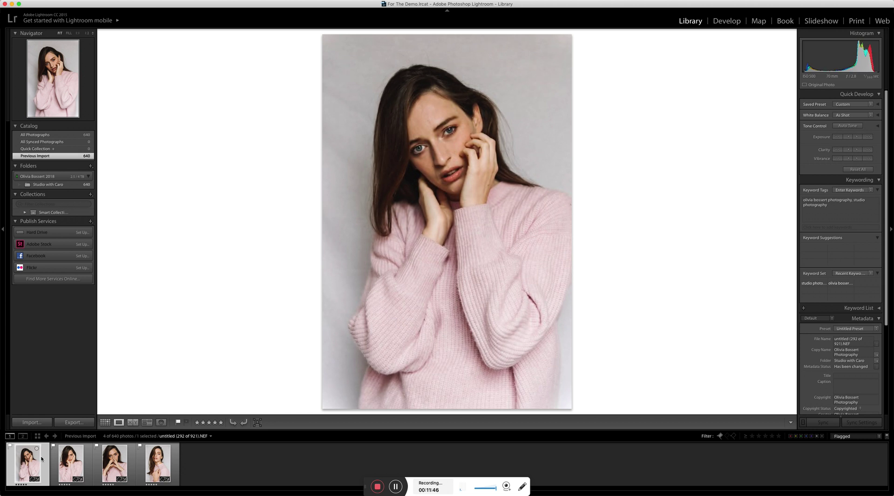
pyautogui.click(62, 459)
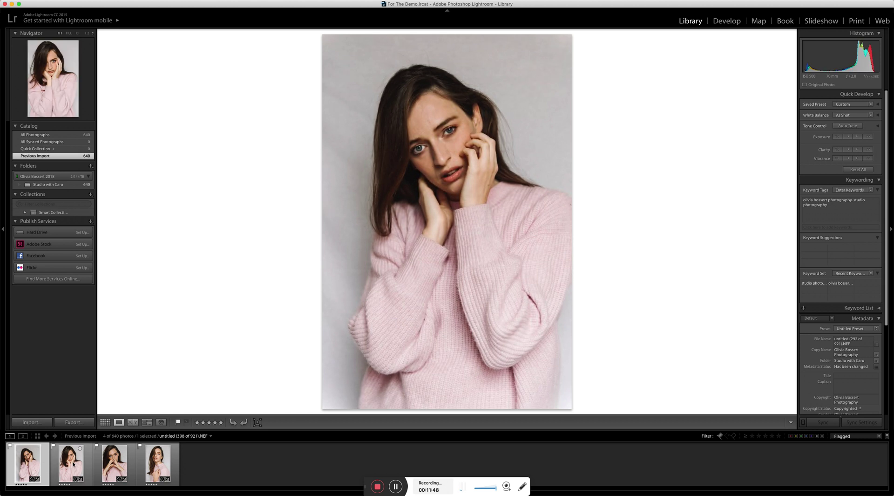
# - Trim the top and left edges of the hands-on-face portrait, then view the fourth photo
pyautogui.click(727, 21)
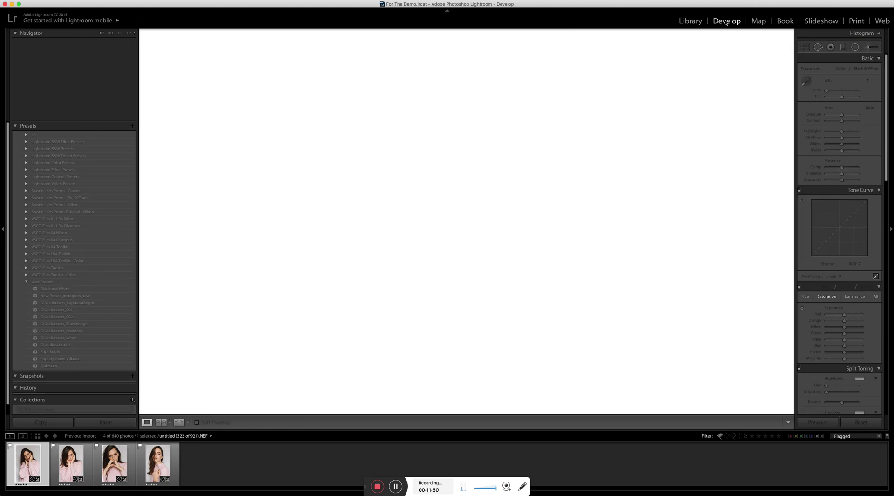
pyautogui.press('r')
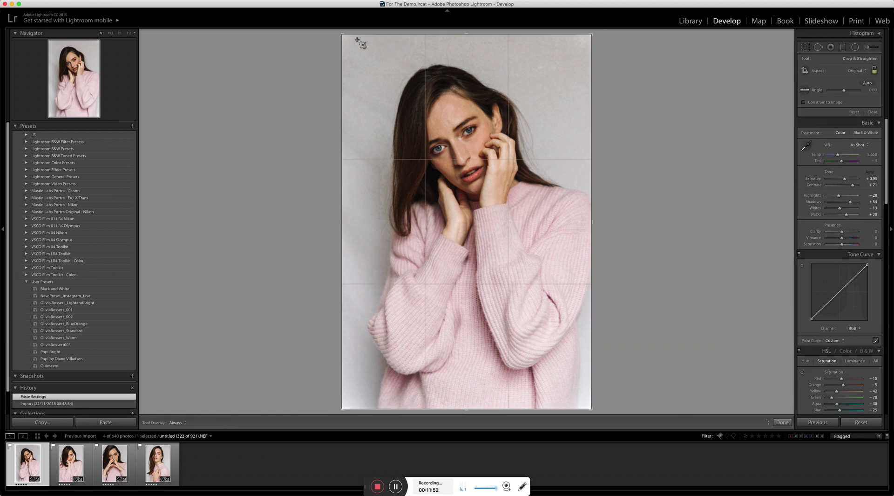
pyautogui.moveTo(342, 35); pyautogui.dragTo(354, 42)
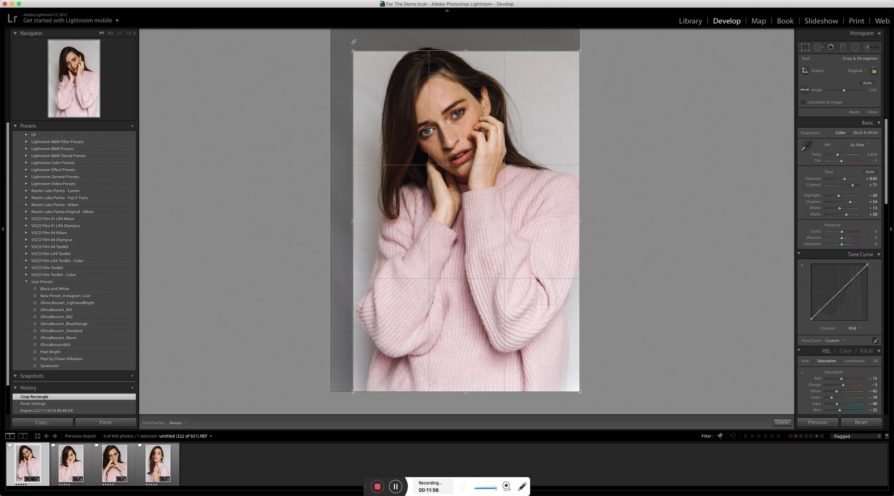
pyautogui.press('r')
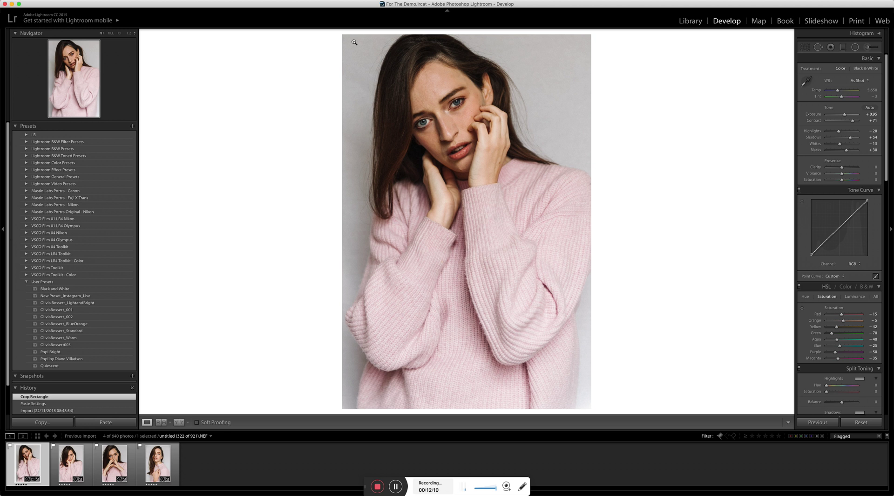
pyautogui.click(151, 466)
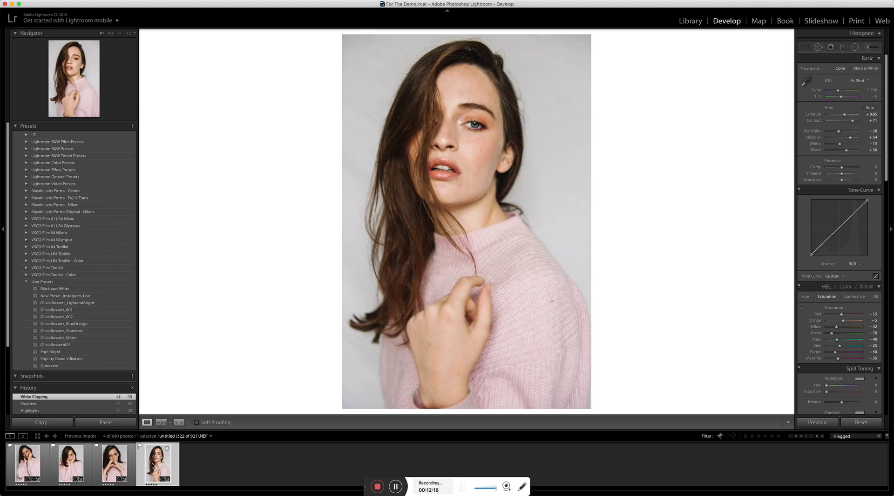
# - Open the export dialog and browse to the Studio with Caro folder under November
pyautogui.click(692, 20)
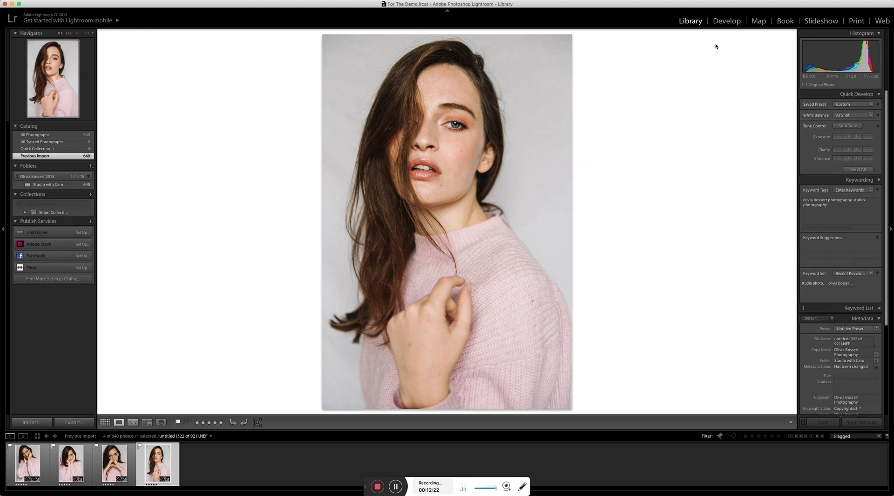
pyautogui.click(73, 422)
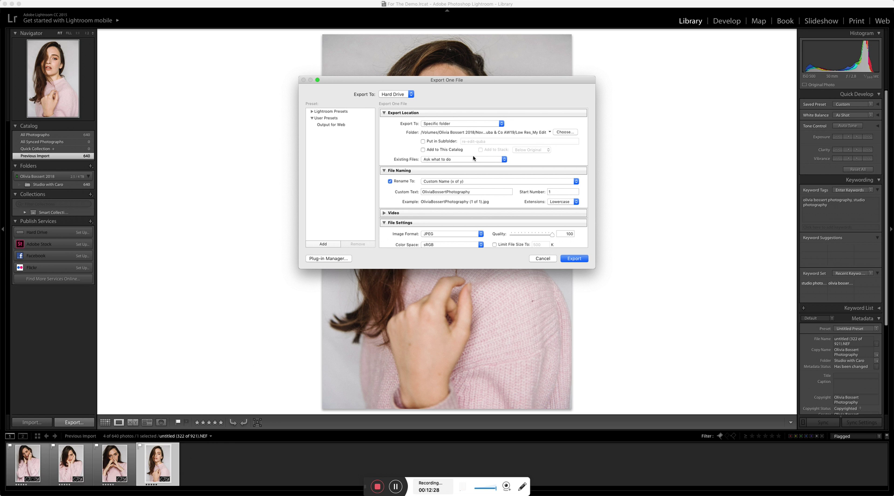
pyautogui.click(566, 133)
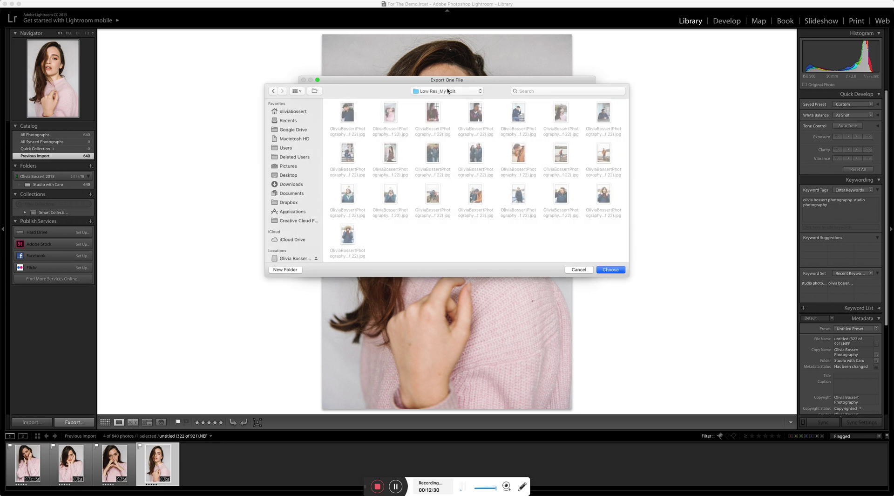
pyautogui.click(438, 92)
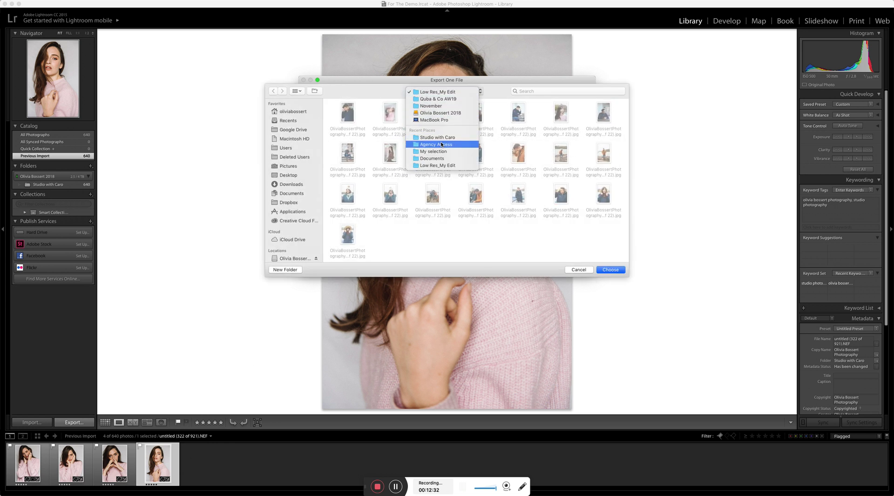
pyautogui.click(441, 105)
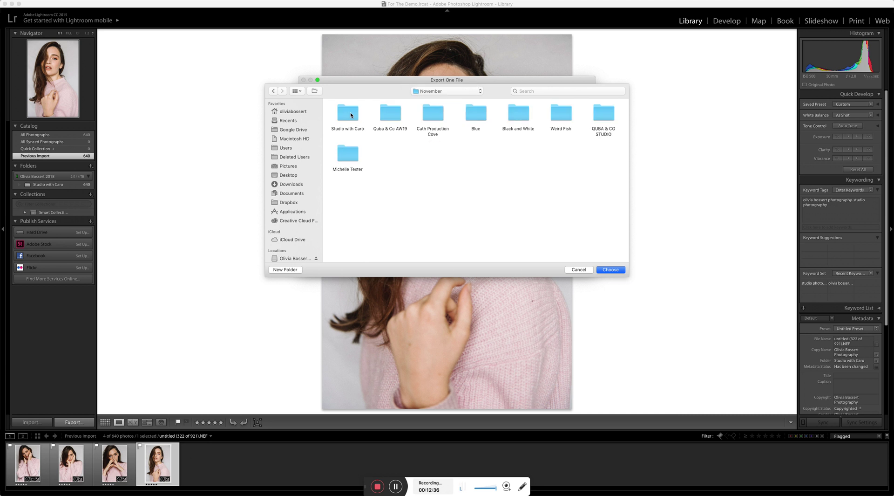
pyautogui.doubleClick(351, 112)
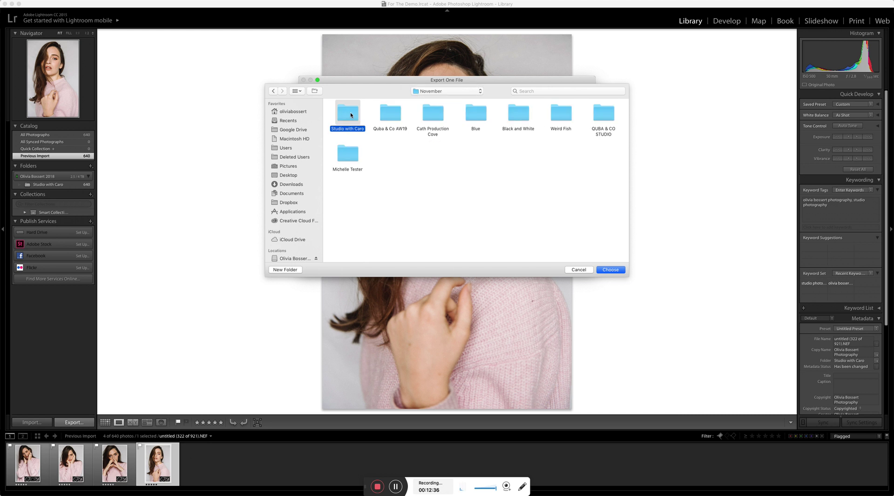
# - Create a new folder named 'Low Res_2' inside Studio with Caro
pyautogui.click(286, 269)
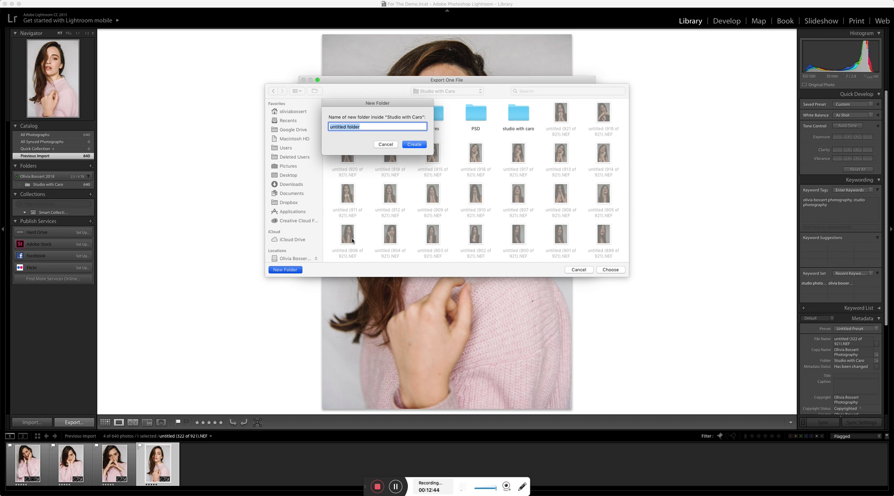
pyautogui.write('Low Res_2')
pyautogui.click(412, 145)
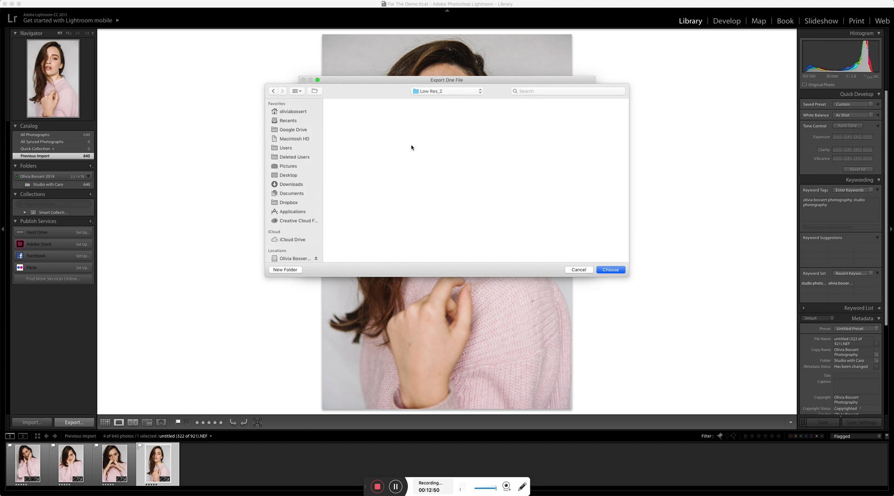
pyautogui.click(614, 270)
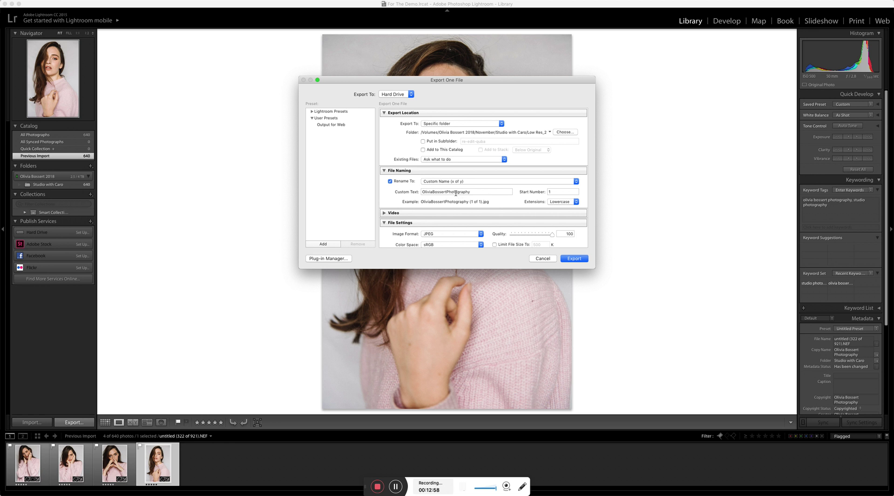
pyautogui.scroll(-2, 455, 192)
pyautogui.scroll(-2, 455, 189)
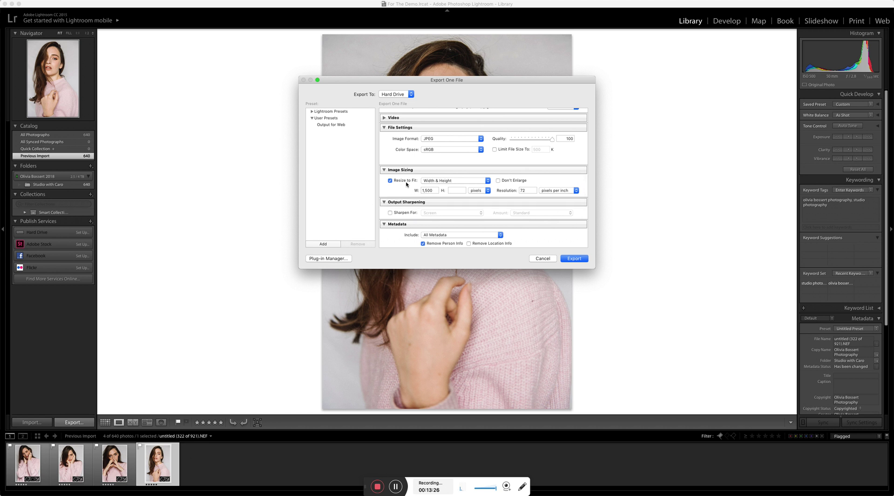
pyautogui.doubleClick(435, 190)
pyautogui.click(422, 190)
pyautogui.moveTo(436, 191); pyautogui.dragTo(418, 191)
pyautogui.doubleClick(523, 190)
pyautogui.scroll(5, 527, 191)
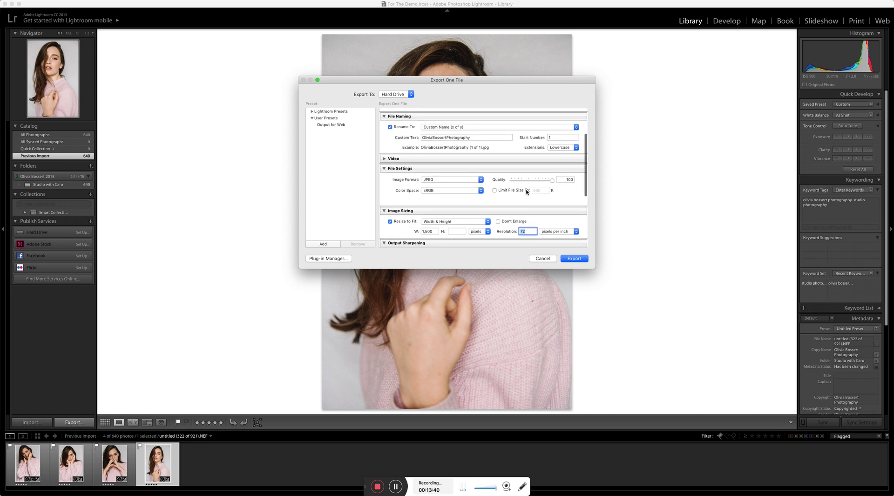
pyautogui.scroll(-1, 524, 231)
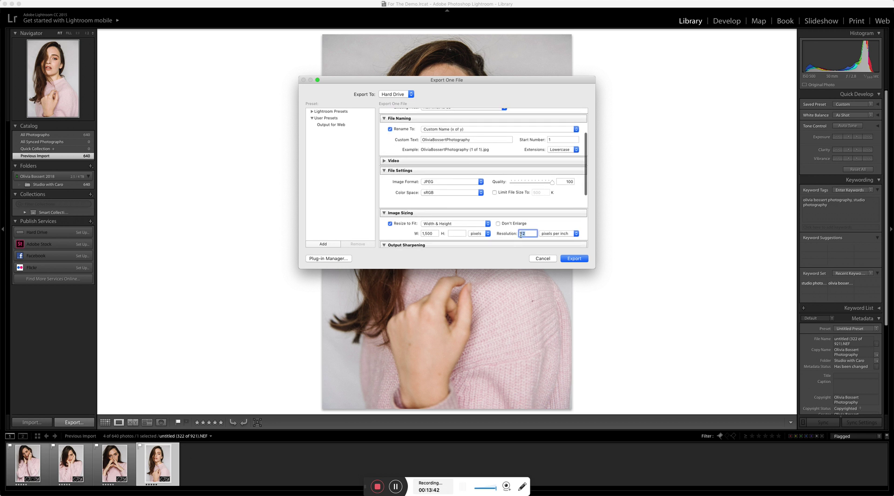
pyautogui.scroll(5, 527, 237)
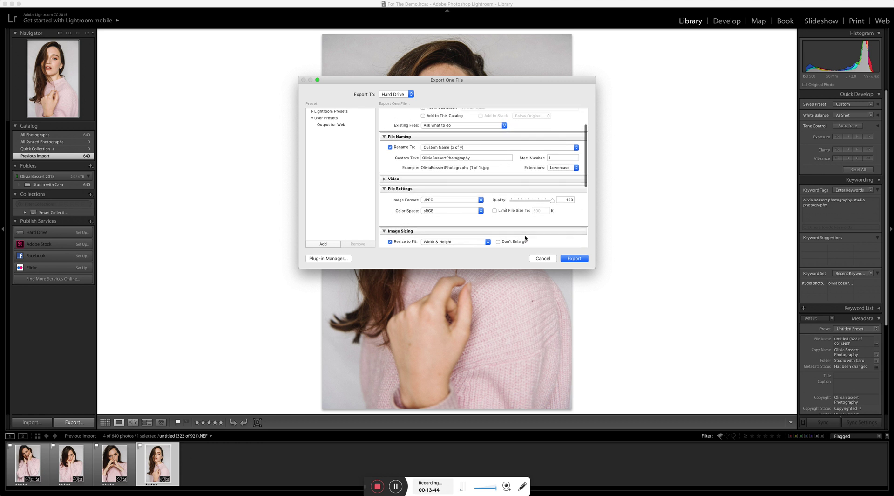
pyautogui.scroll(-10, 525, 238)
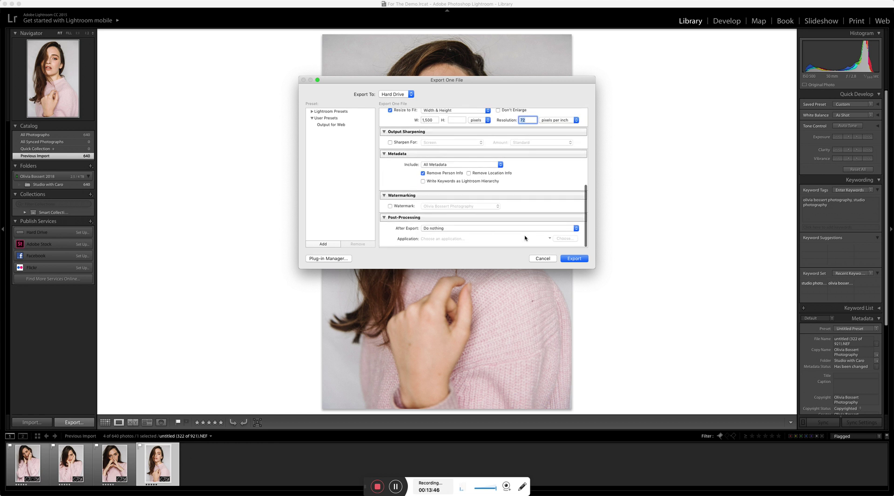
# - Keep Export To set to the specific Low Res_2 folder and export the 1,500-pixel JPEG
pyautogui.click(385, 195)
pyautogui.scroll(10, 385, 177)
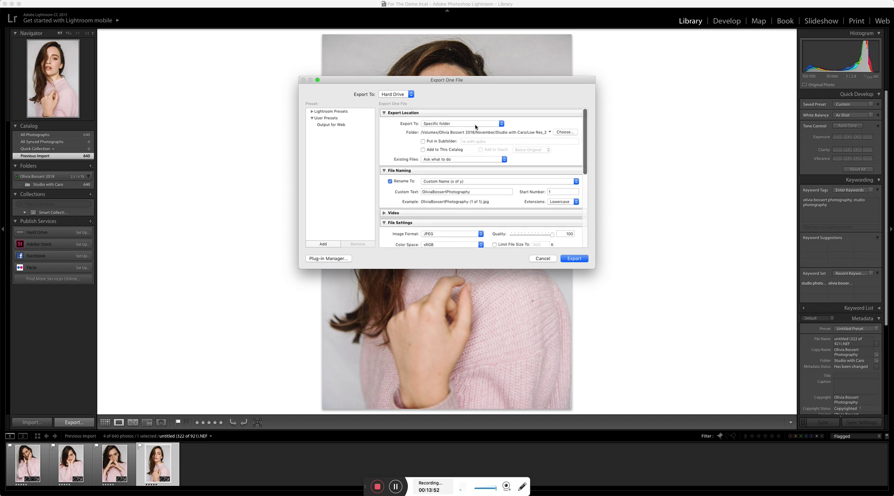
pyautogui.click(502, 123)
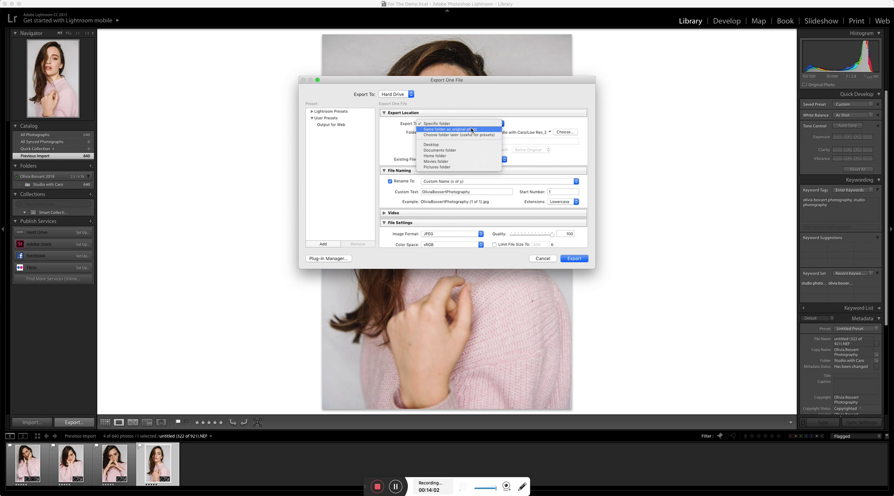
pyautogui.click(448, 131)
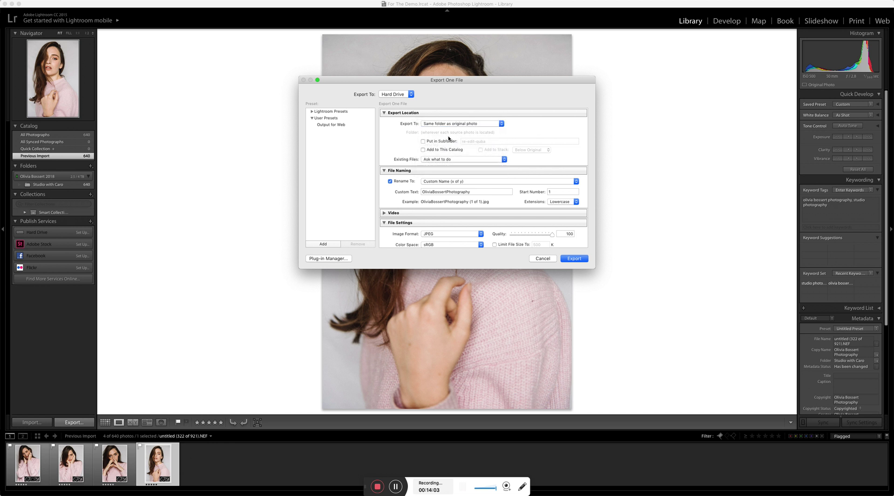
pyautogui.click(423, 141)
pyautogui.click(423, 141)
pyautogui.click(461, 123)
pyautogui.click(448, 117)
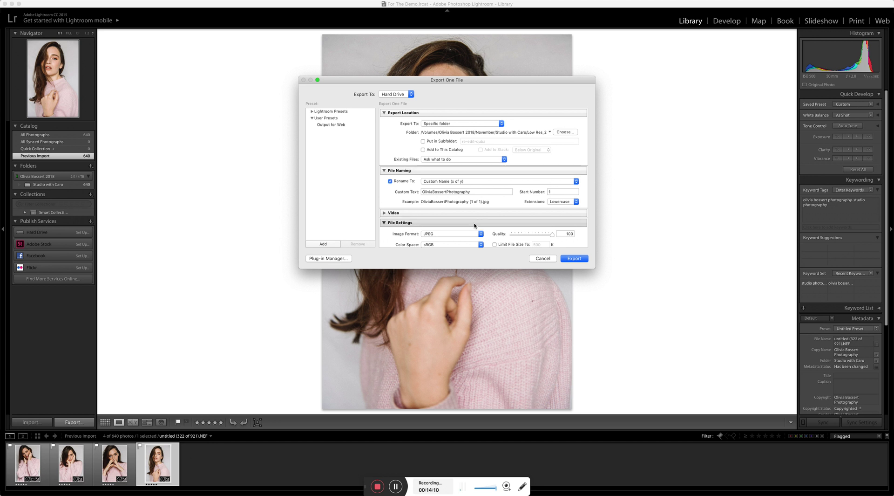
pyautogui.scroll(-2, 475, 224)
pyautogui.scroll(-5, 475, 224)
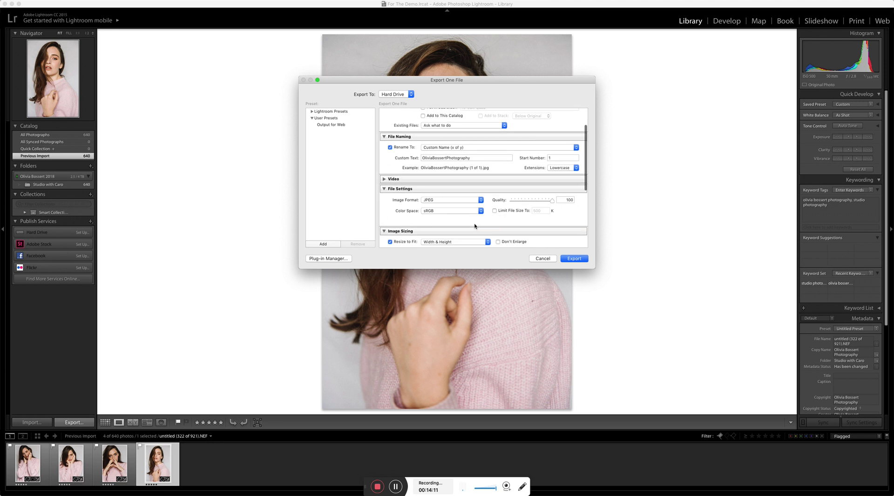
pyautogui.click(580, 259)
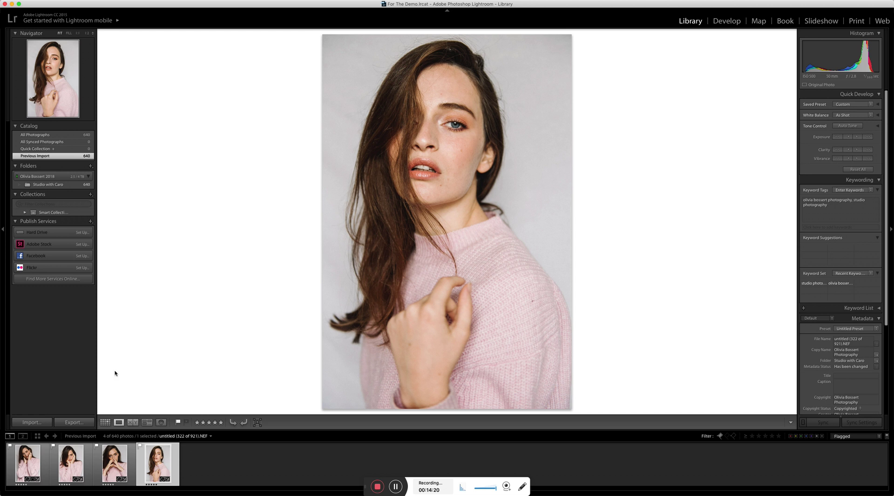
# - Reopen export and set the destination to a new 'High Res' folder in Studio with Caro
pyautogui.click(90, 424)
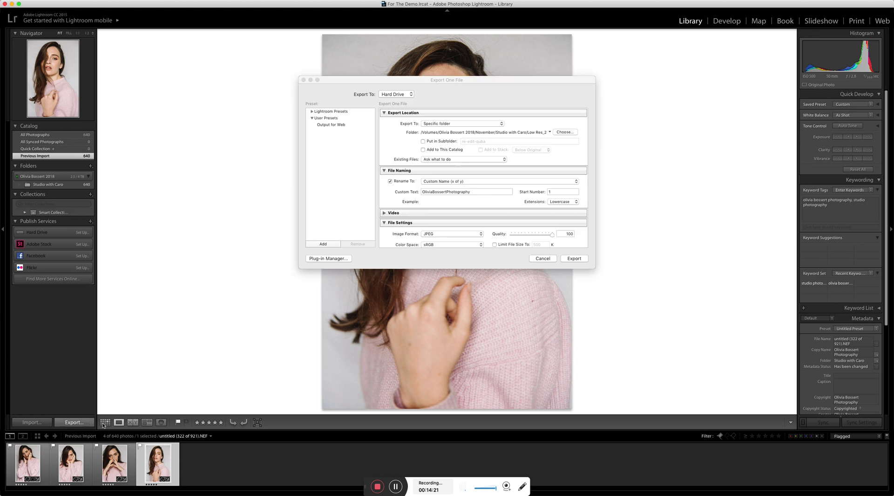
pyautogui.click(557, 132)
pyautogui.click(445, 91)
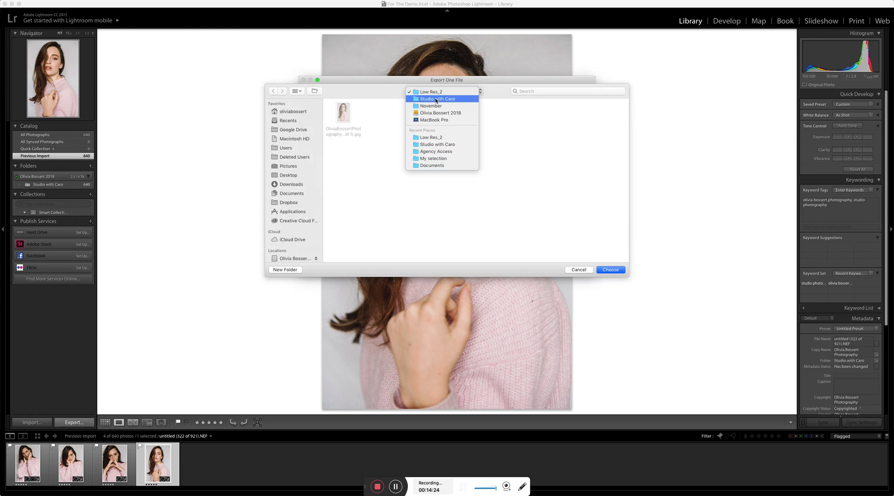
pyautogui.click(442, 97)
pyautogui.click(285, 269)
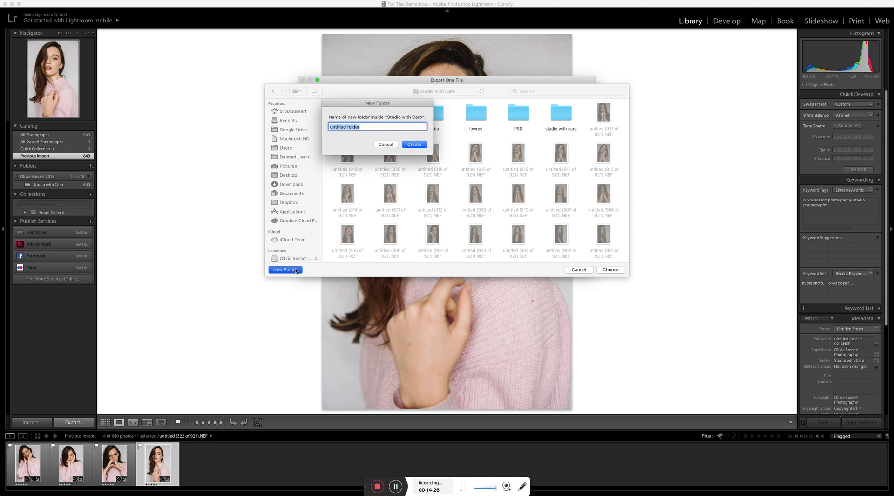
pyautogui.write('High Res')
pyautogui.press('Return')
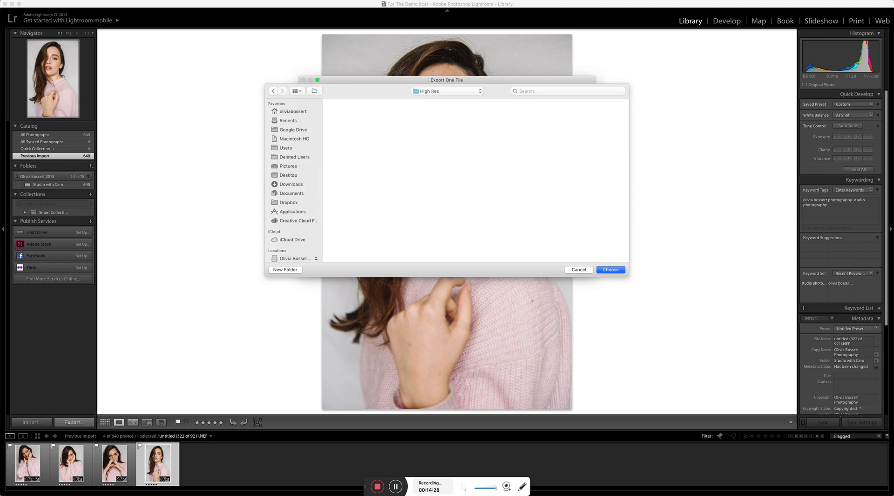
pyautogui.press('Return')
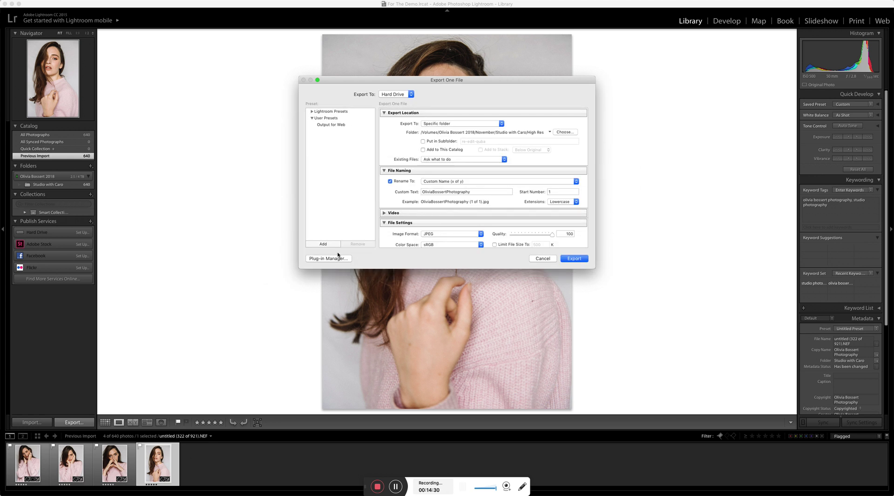
# - Turn off Resize to Fit and set the export resolution to 300 ppi
pyautogui.scroll(-5, 437, 183)
pyautogui.click(391, 210)
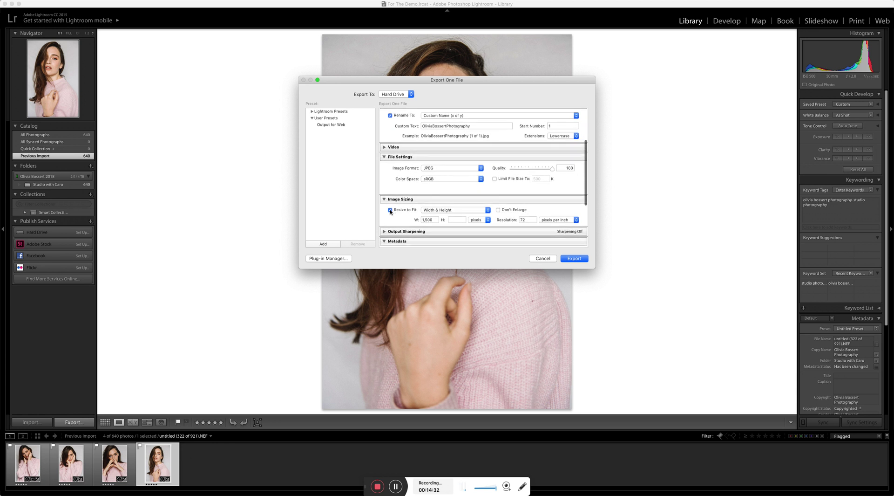
pyautogui.click(390, 210)
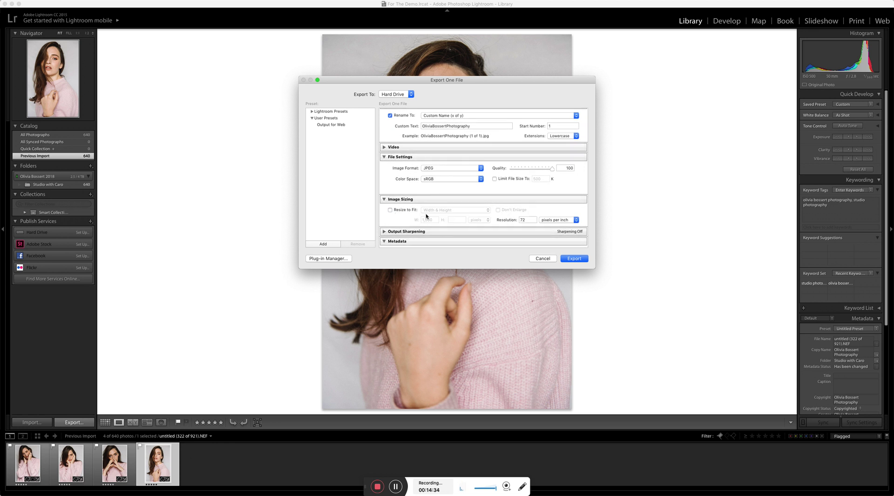
pyautogui.doubleClick(529, 220)
pyautogui.write('300')
pyautogui.click(388, 217)
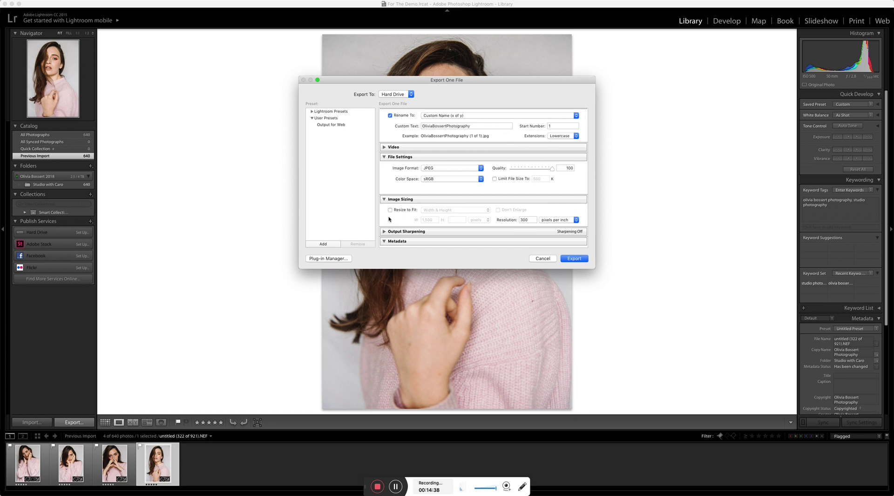
pyautogui.click(570, 259)
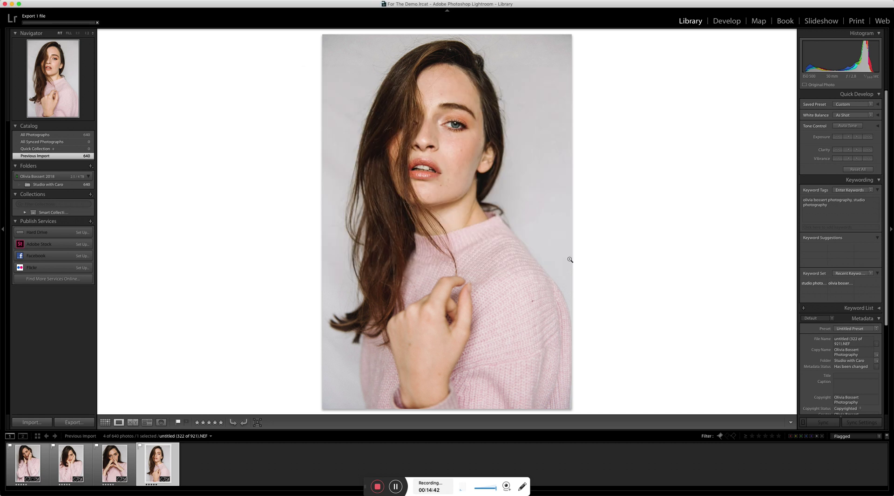